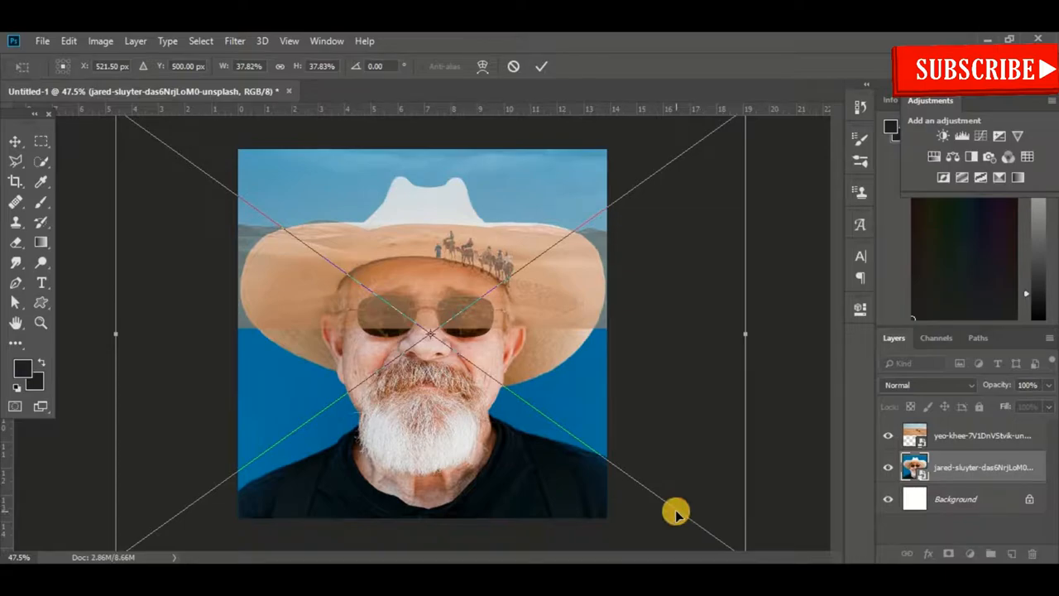
Scale the portrait layer to about 38% and move it down until the hat's crown lines up with the desert dunes
{"action": "left_click_drag", "start_coordinate": [719, 538], "coordinate": [725, 534]}
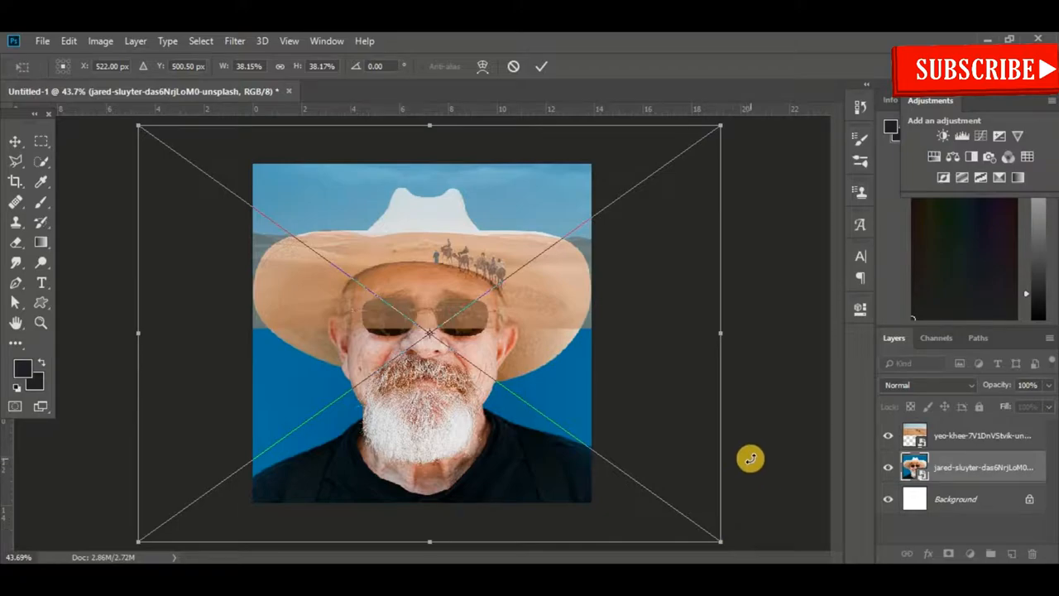
{"action": "key", "text": "Return"}
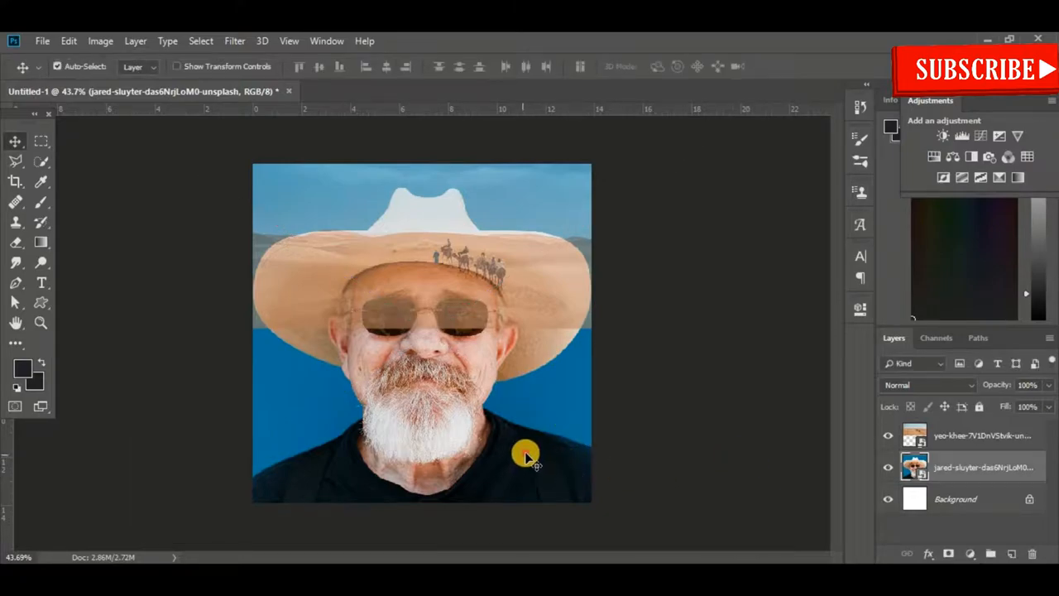
{"action": "key", "text": "Down"}
{"action": "key", "text": "Down"}
{"action": "key", "text": "Down"}
{"action": "key", "text": "Down"}
{"action": "key", "text": "Down"}
{"action": "key", "text": "Down"}
{"action": "key", "text": "Down"}
{"action": "key", "text": "Down"}
{"action": "key", "text": "Down"}
{"action": "key", "text": "Down"}
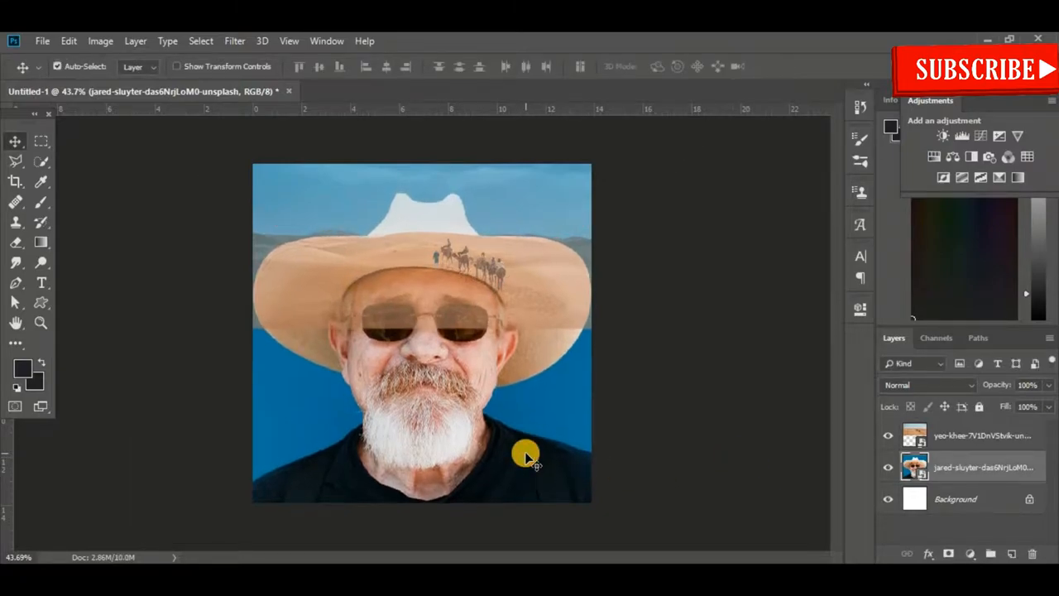
{"action": "key", "text": "Down"}
{"action": "key", "text": "Down"}
{"action": "key", "text": "Down"}
{"action": "key", "text": "Down"}
{"action": "key", "text": "Down"}
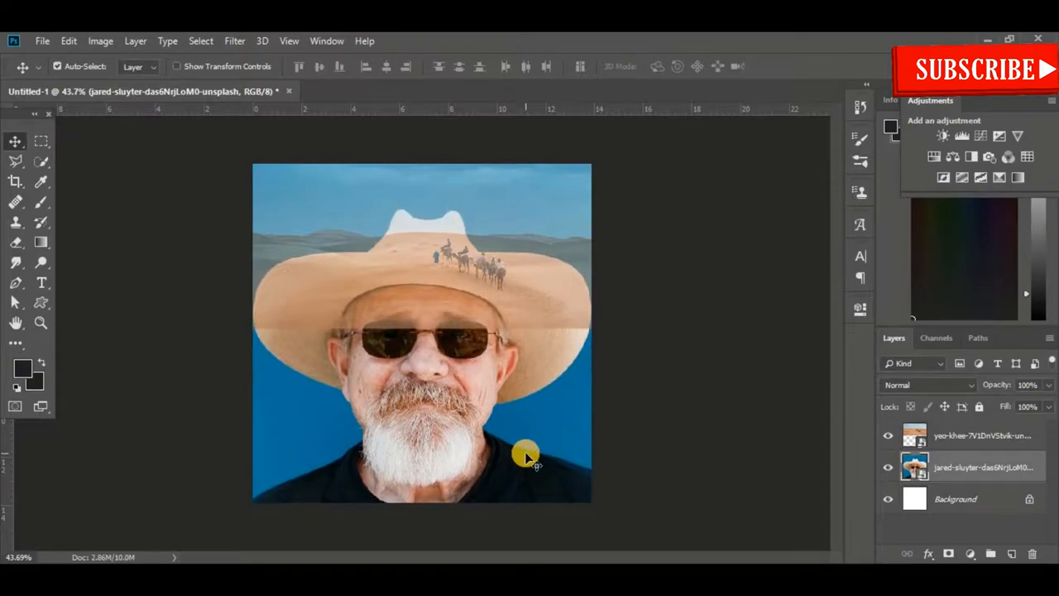
{"action": "key", "text": "Down"}
{"action": "key", "text": "Down"}
{"action": "key", "text": "Down"}
{"action": "key", "text": "Down"}
{"action": "key", "text": "Down"}
{"action": "key", "text": "Down"}
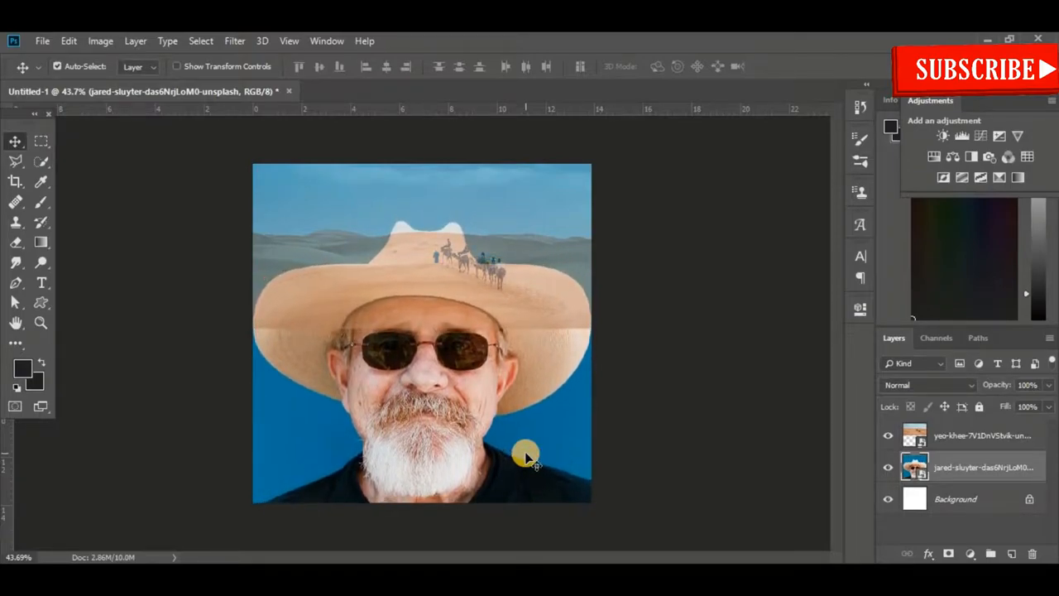
{"action": "key", "text": "Down"}
{"action": "key", "text": "Down"}
{"action": "key", "text": "Down"}
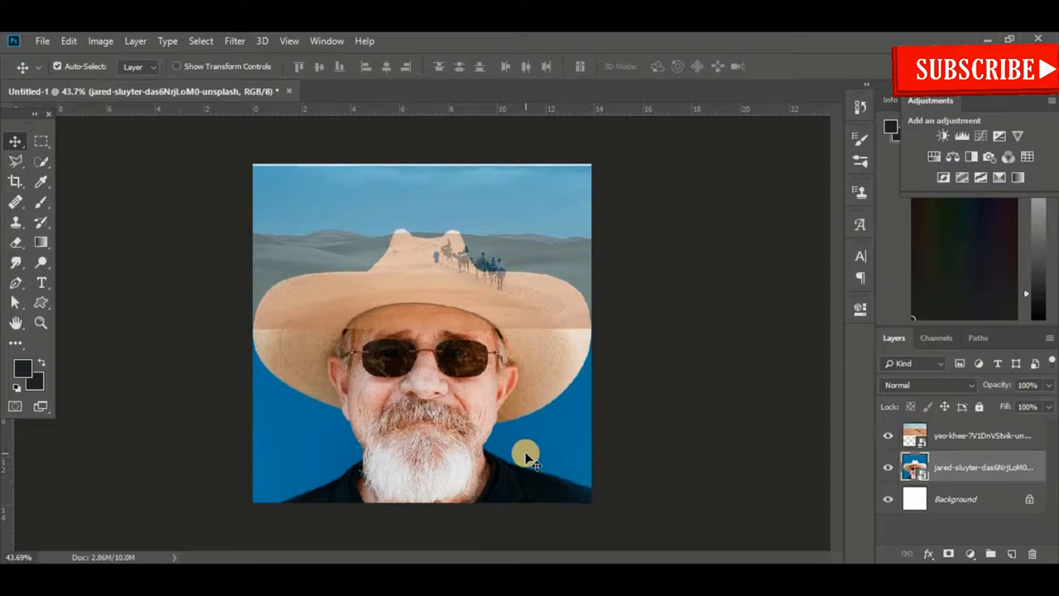
{"action": "key", "text": "Down"}
{"action": "key", "text": "Down"}
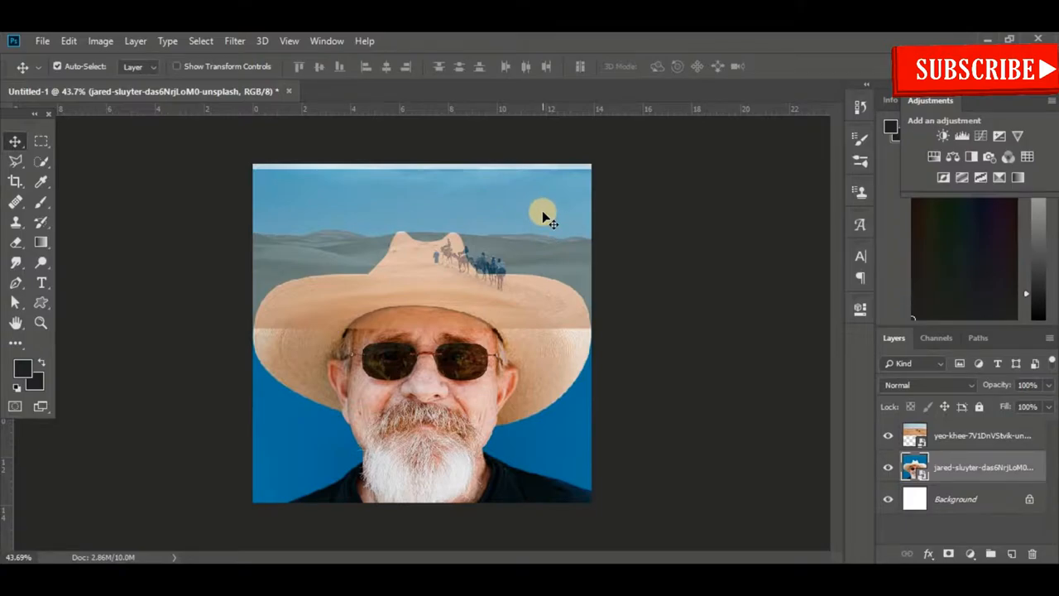
Set the desert layer's opacity to 71% and add a layer mask to it
{"action": "left_click", "coordinate": [542, 213]}
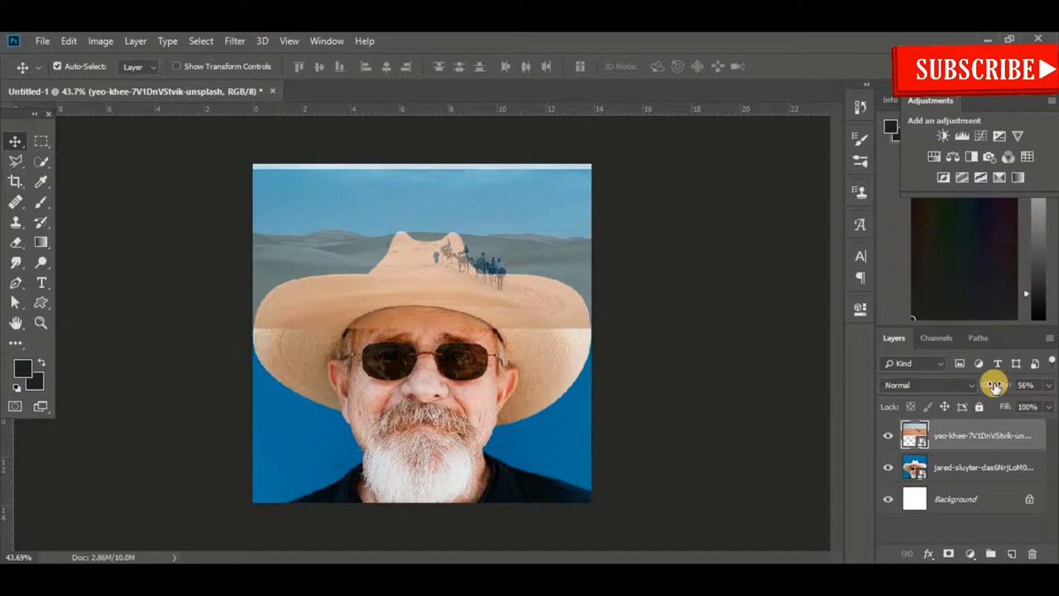
{"action": "left_click_drag", "start_coordinate": [993, 384], "coordinate": [1005, 381]}
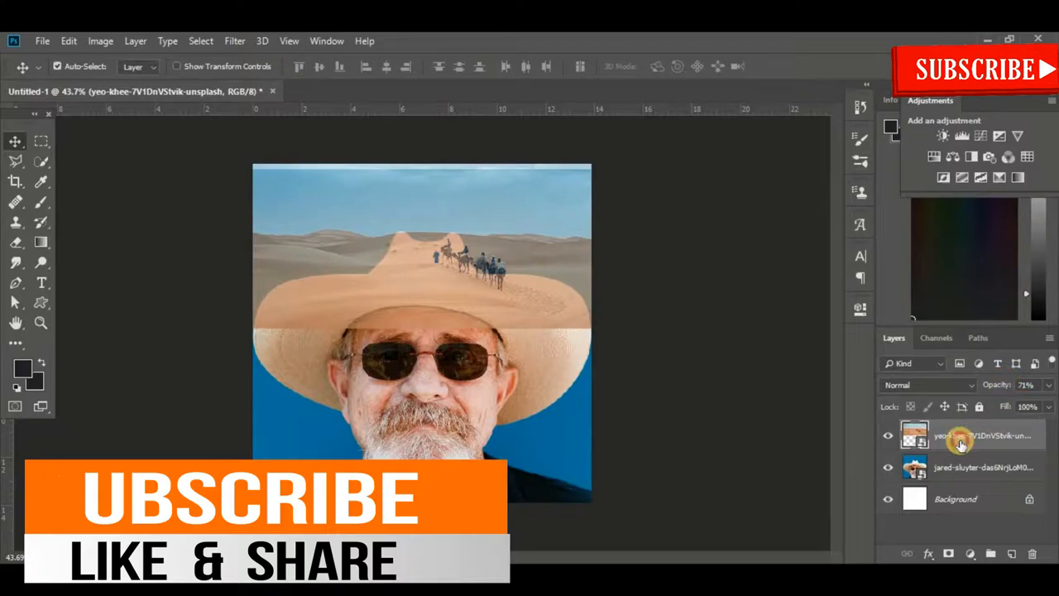
{"action": "left_click", "coordinate": [948, 554]}
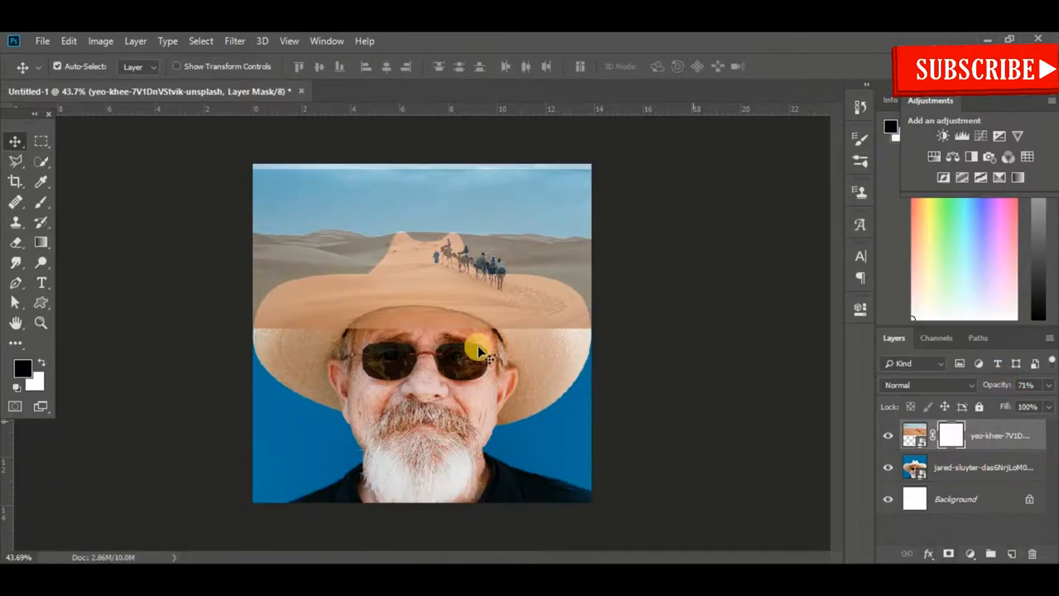
Paint black on the desert mask with a small soft brush to reveal the man's forehead below the hat brim
{"action": "left_click", "coordinate": [40, 202]}
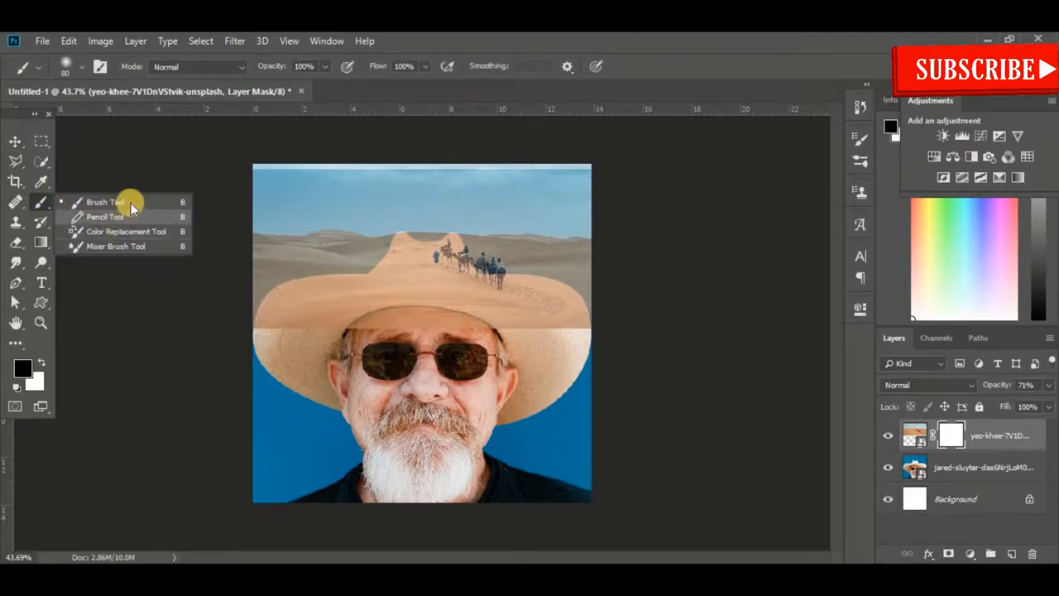
{"action": "left_click", "coordinate": [106, 202]}
{"action": "left_click", "coordinate": [20, 368]}
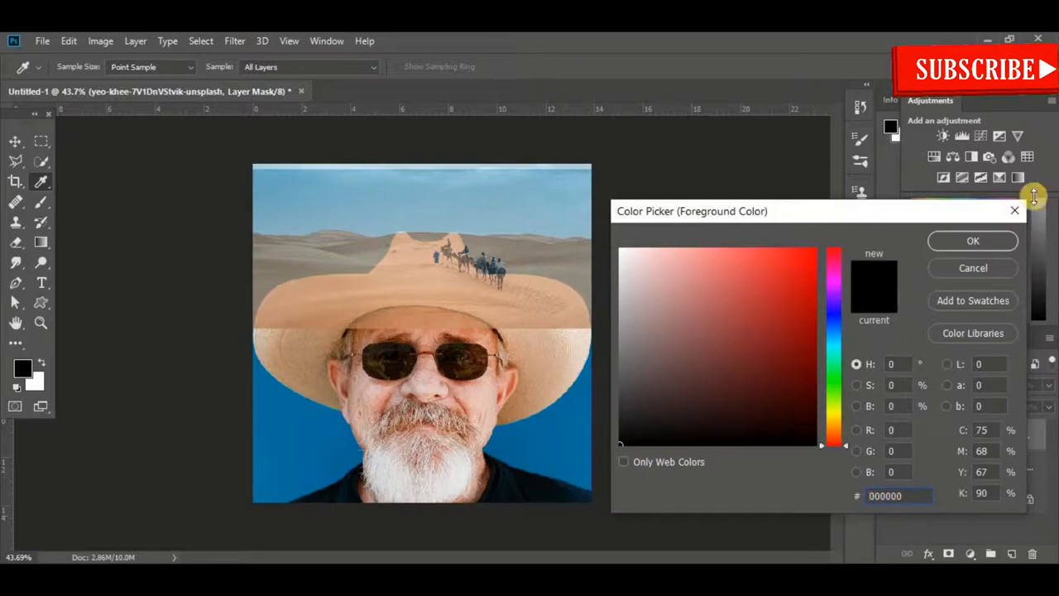
{"action": "left_click", "coordinate": [972, 240]}
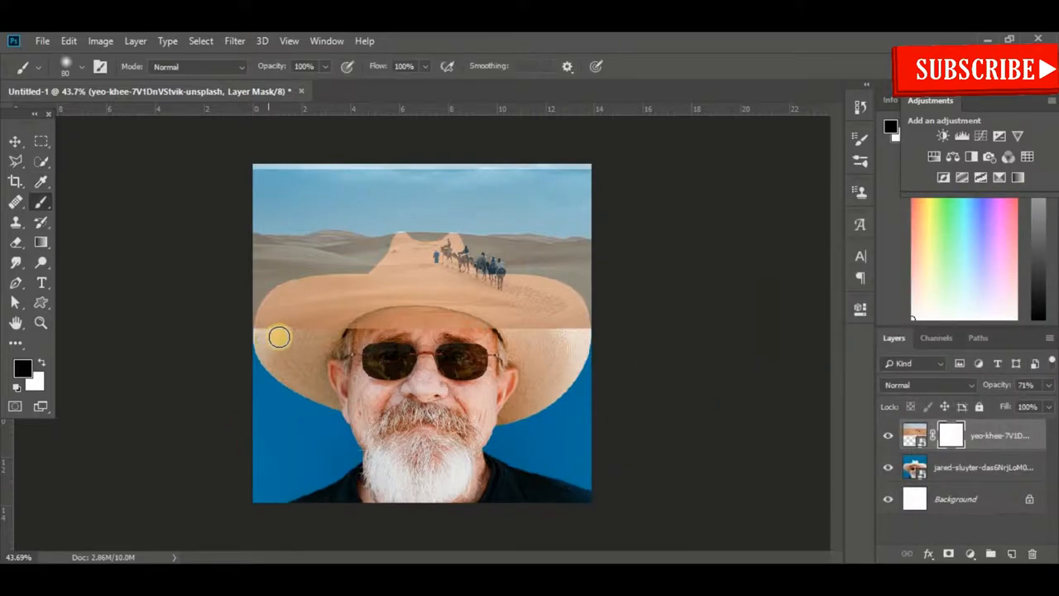
{"action": "mouse_move", "coordinate": [488, 327]}
{"action": "left_mouse_down"}
{"action": "mouse_move", "coordinate": [444, 315]}
{"action": "mouse_move", "coordinate": [355, 317]}
{"action": "mouse_move", "coordinate": [414, 307]}
{"action": "mouse_move", "coordinate": [459, 318]}
{"action": "left_mouse_up"}
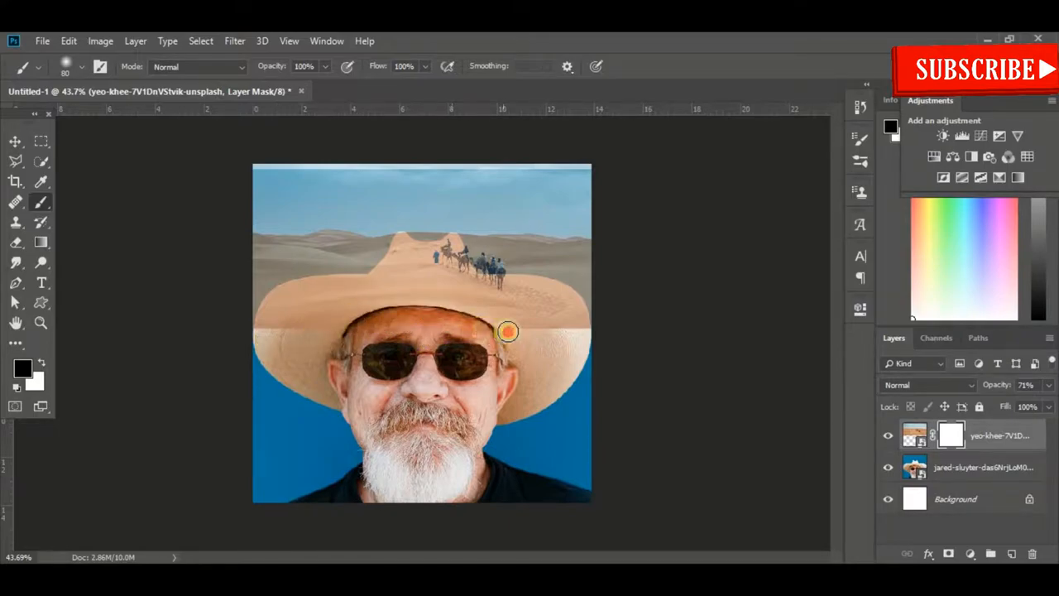
{"action": "mouse_move", "coordinate": [343, 334]}
{"action": "left_mouse_down"}
{"action": "mouse_move", "coordinate": [377, 340]}
{"action": "mouse_move", "coordinate": [385, 310]}
{"action": "mouse_move", "coordinate": [390, 372]}
{"action": "left_mouse_up"}
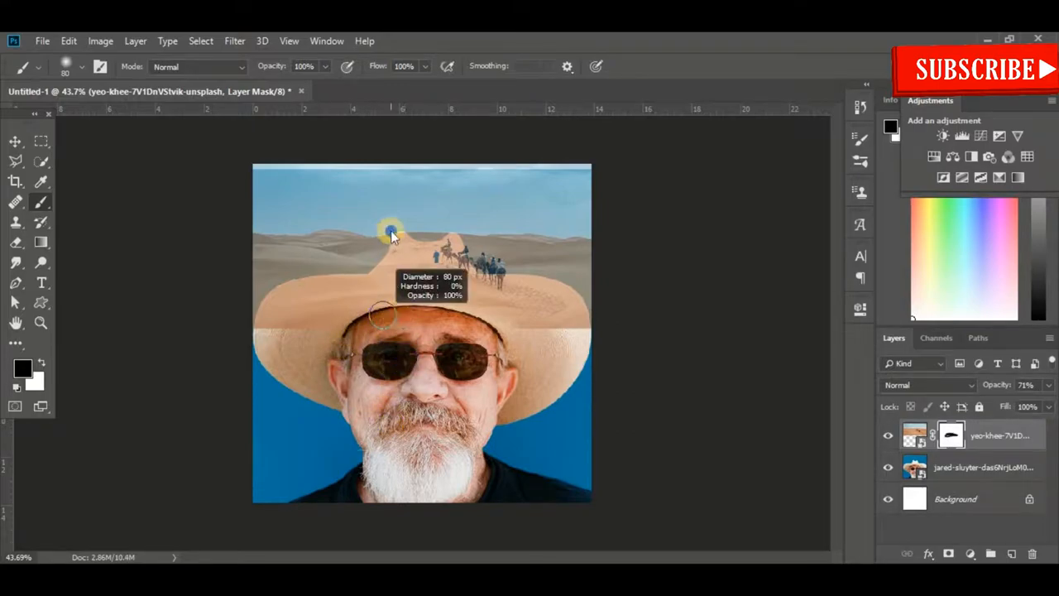
{"action": "left_click_drag", "start_coordinate": [395, 213], "coordinate": [395, 212], "text": "alt"}
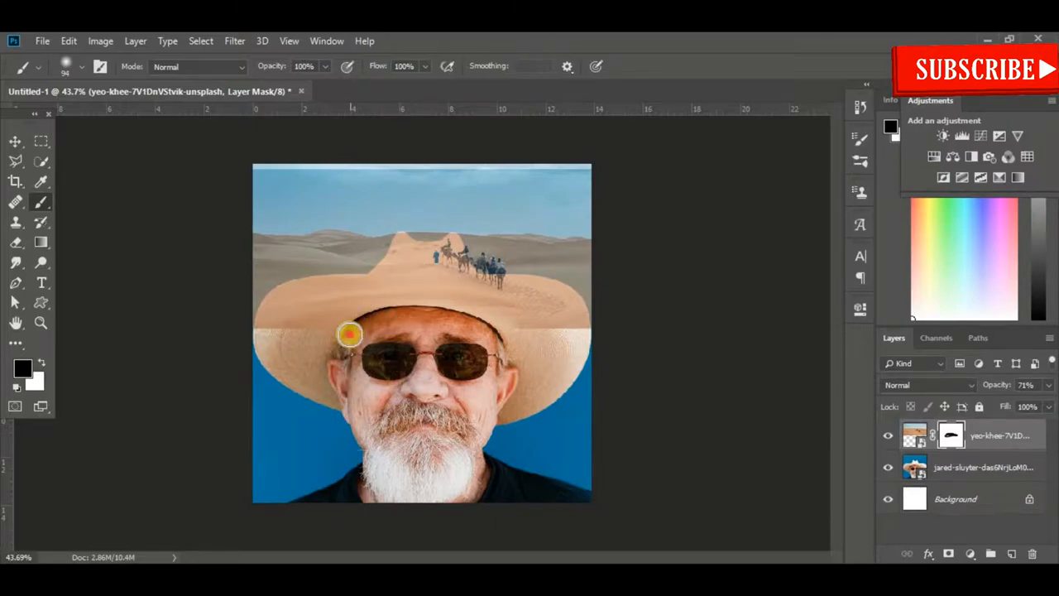
{"action": "left_click_drag", "start_coordinate": [349, 334], "coordinate": [338, 336]}
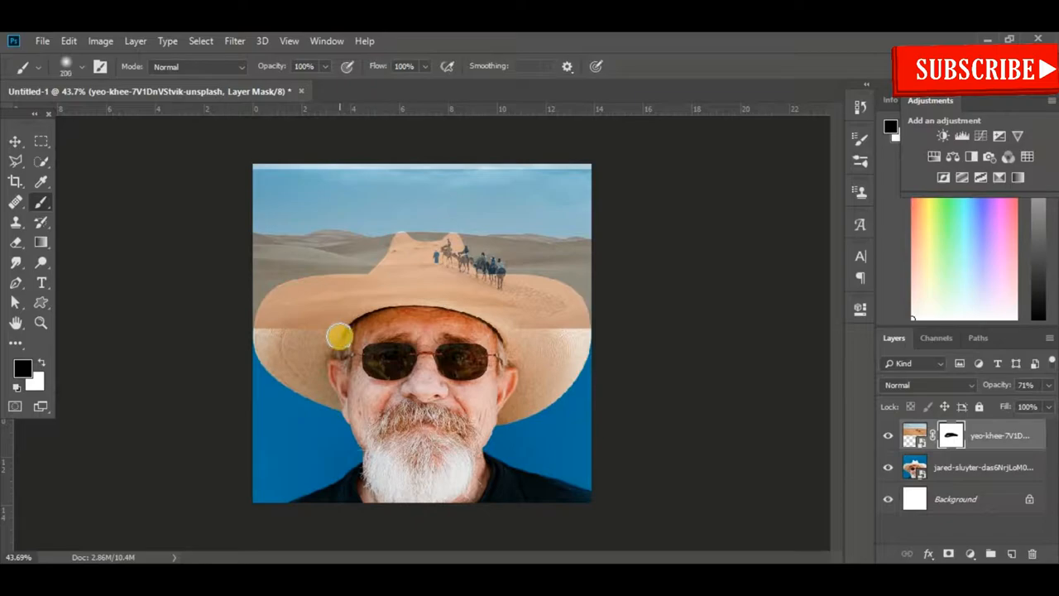
Enlarge the brush to 500 px and paint black on the mask to fade the desert off the left side of the hat brim
{"action": "key", "text": "["}
{"action": "key", "text": "["}
{"action": "key", "text": "bracketleft"}
{"action": "key", "text": "bracketleft"}
{"action": "key", "text": "bracketleft"}
{"action": "key", "text": "bracketleft"}
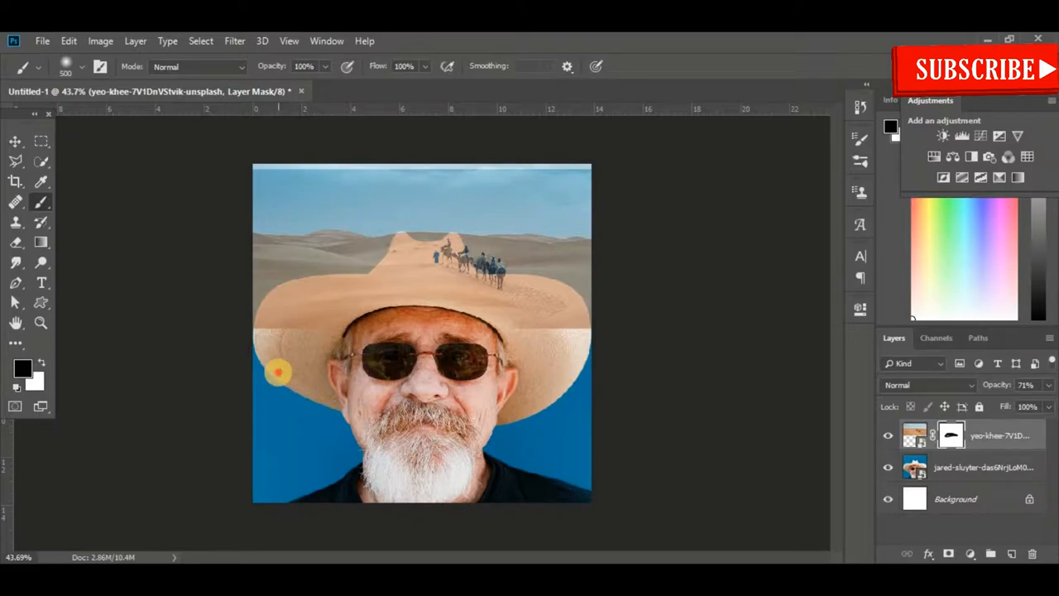
{"action": "left_click_drag", "start_coordinate": [321, 381], "coordinate": [353, 387]}
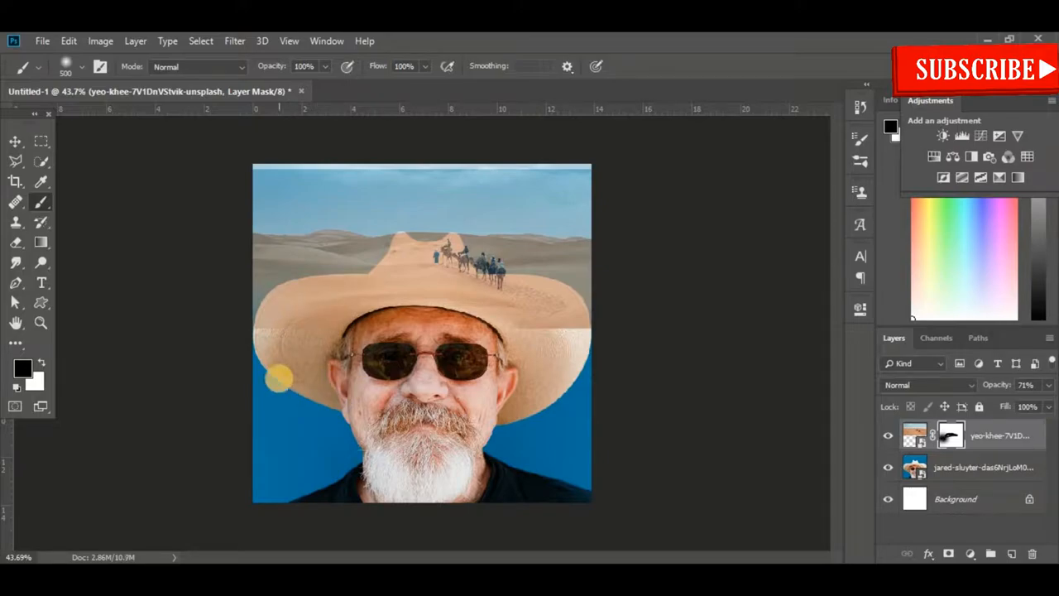
{"action": "left_click", "coordinate": [272, 383]}
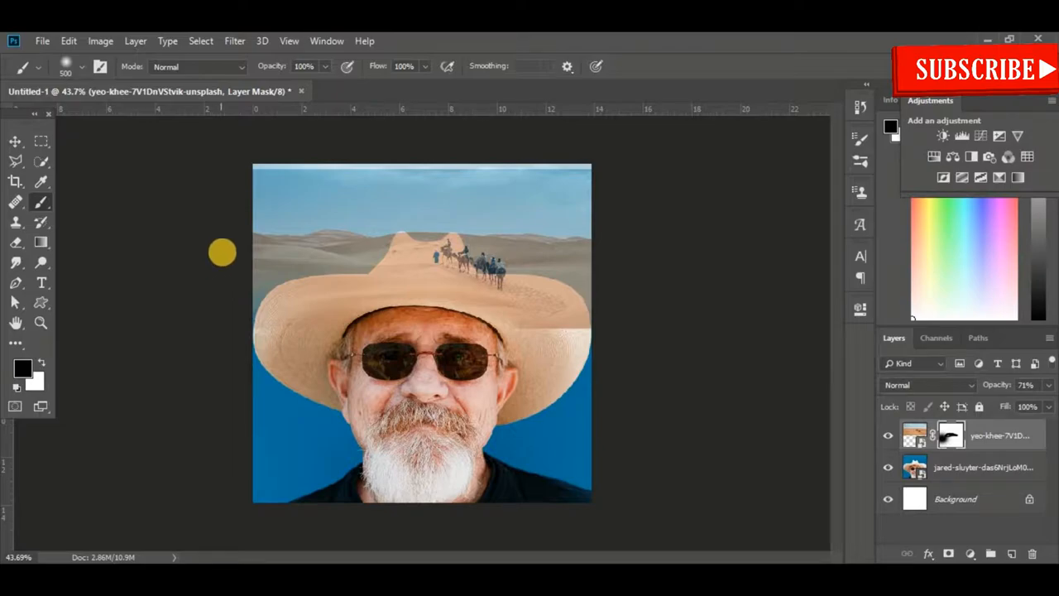
Paint black on the mask over the right side of the hat brim and soften the remaining horizontal edge on the left
{"action": "key", "text": "x"}
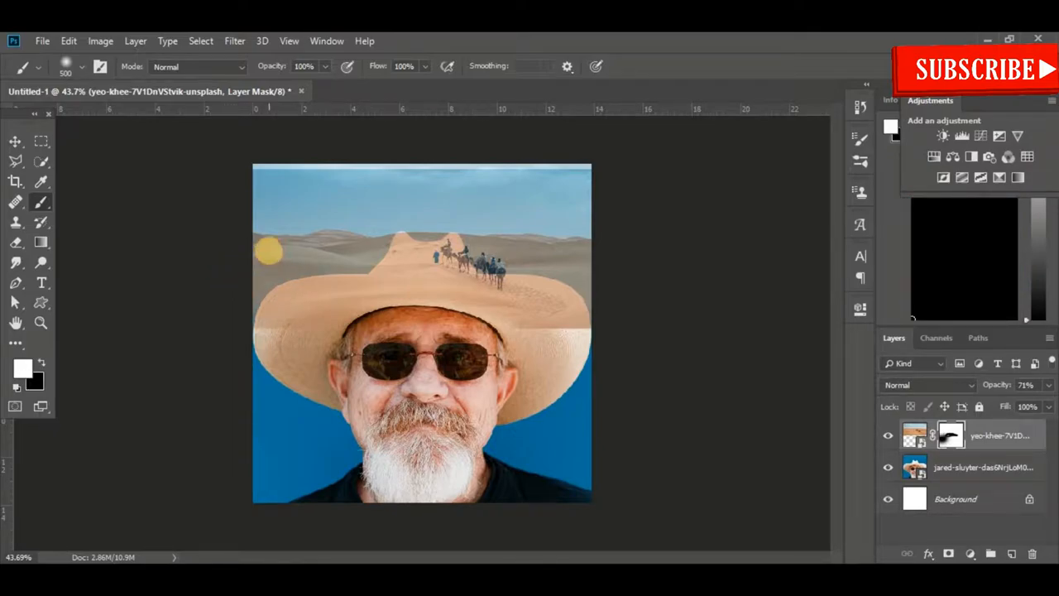
{"action": "key", "text": "x"}
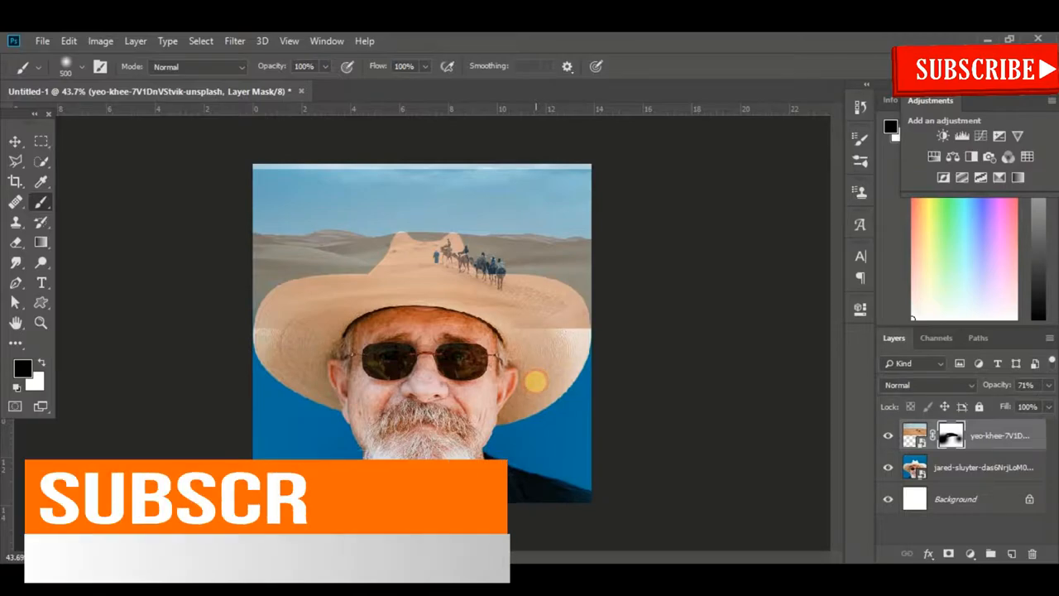
{"action": "left_click_drag", "start_coordinate": [536, 379], "coordinate": [566, 385]}
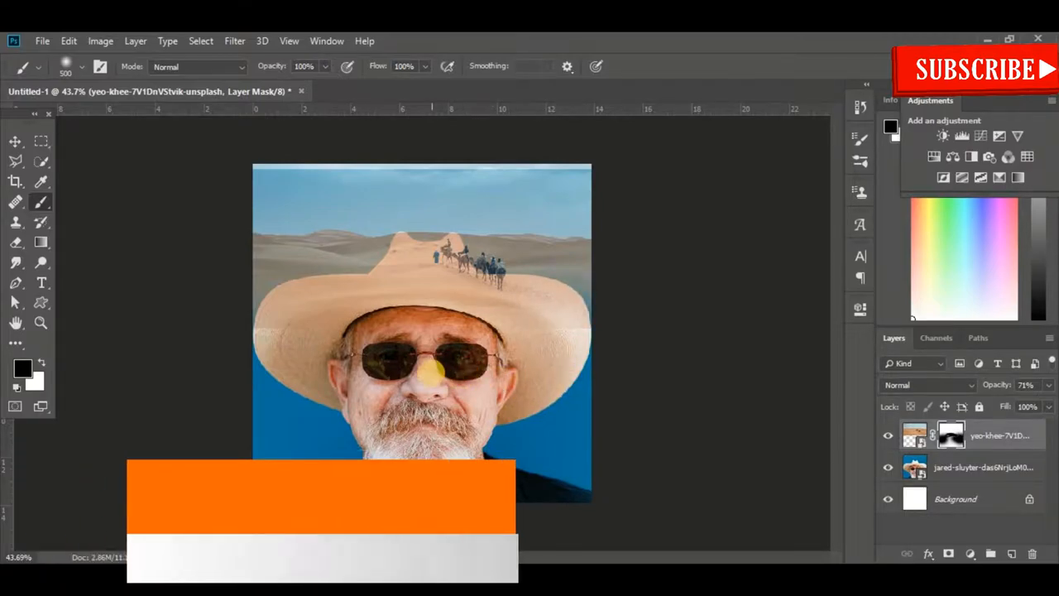
{"action": "mouse_move", "coordinate": [357, 397]}
{"action": "left_mouse_down"}
{"action": "mouse_move", "coordinate": [269, 388]}
{"action": "mouse_move", "coordinate": [289, 388]}
{"action": "left_mouse_up"}
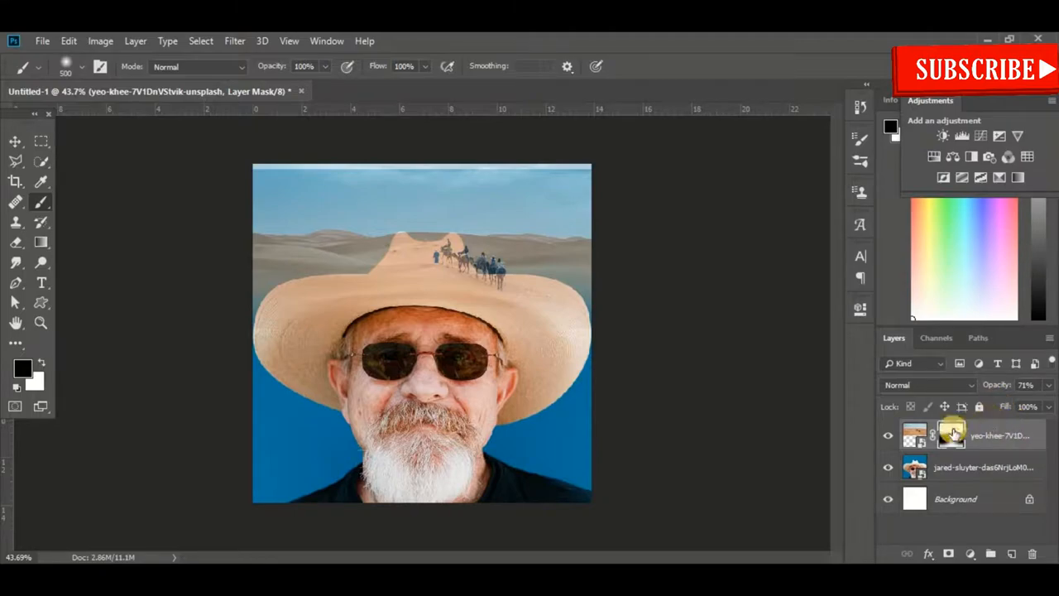
Raise the desert layer's opacity to 100%
{"action": "left_click", "coordinate": [910, 438]}
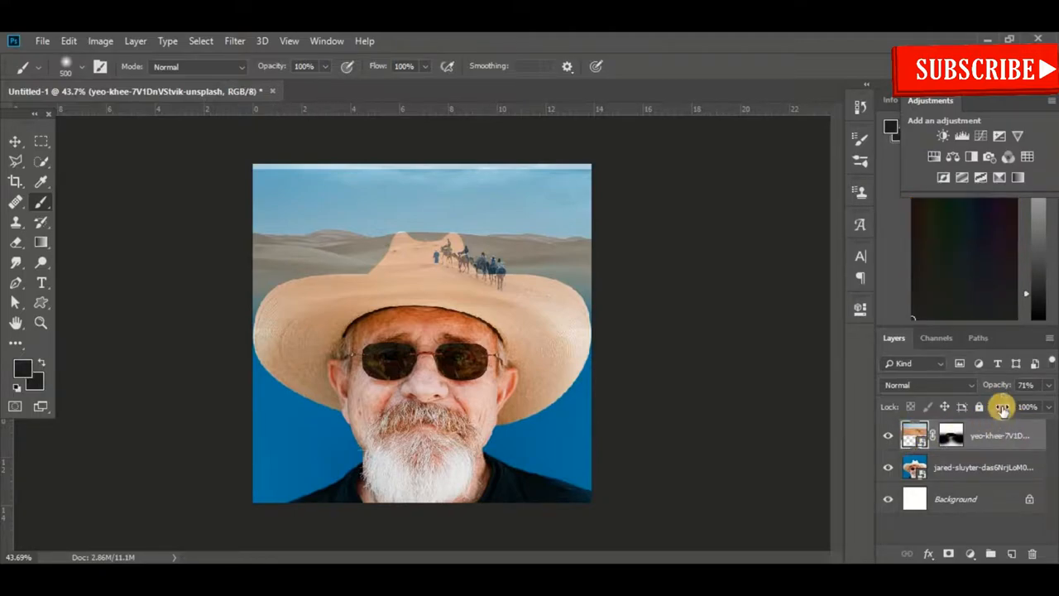
{"action": "left_click_drag", "start_coordinate": [996, 380], "coordinate": [1053, 369]}
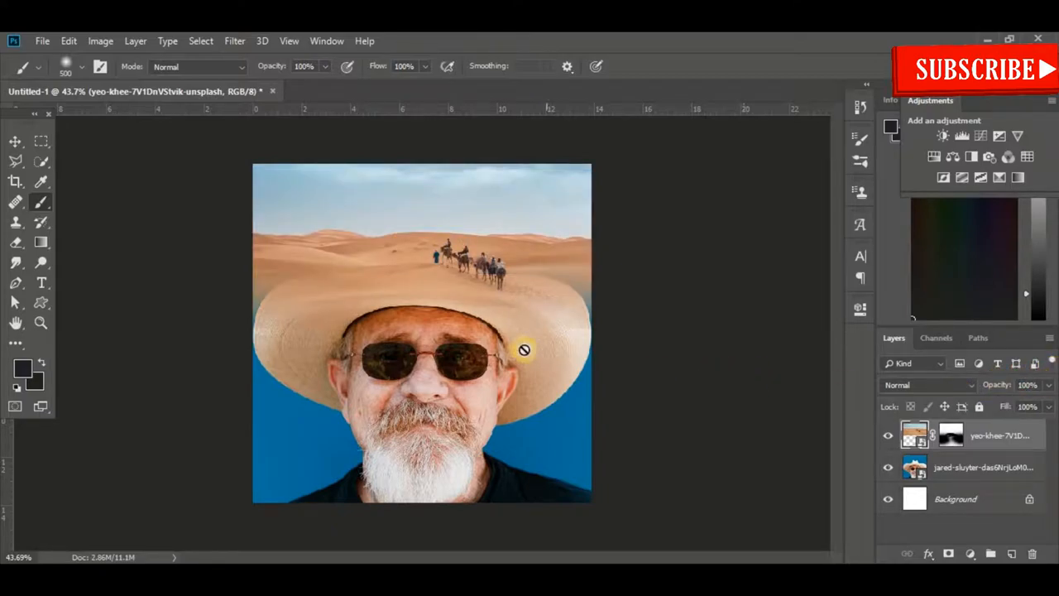
Reduce the brush to 175 px and paint black on the desert mask to remove the seam across the right hat brim
{"action": "scroll", "coordinate": [530, 310], "scroll_direction": "up", "scroll_amount": 3}
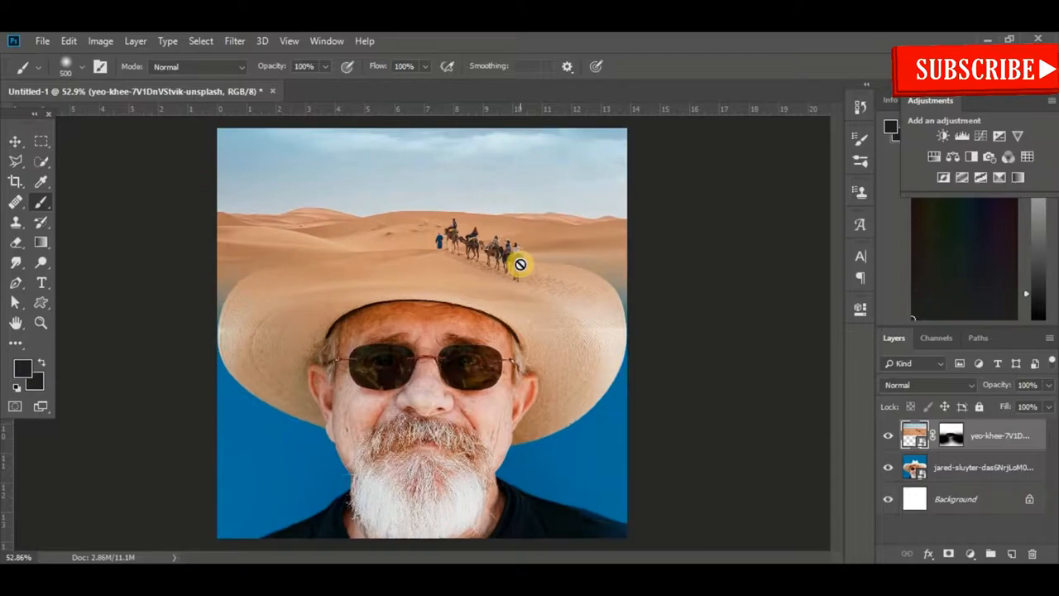
{"action": "scroll", "coordinate": [551, 236], "scroll_direction": "up", "scroll_amount": 3}
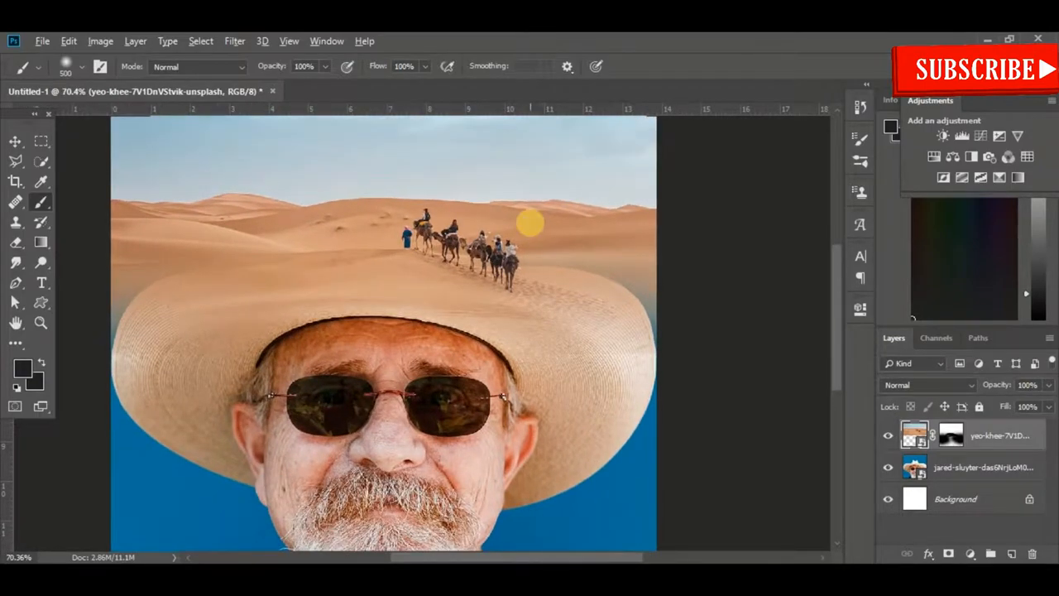
{"action": "left_click_drag", "start_coordinate": [521, 221], "coordinate": [570, 277]}
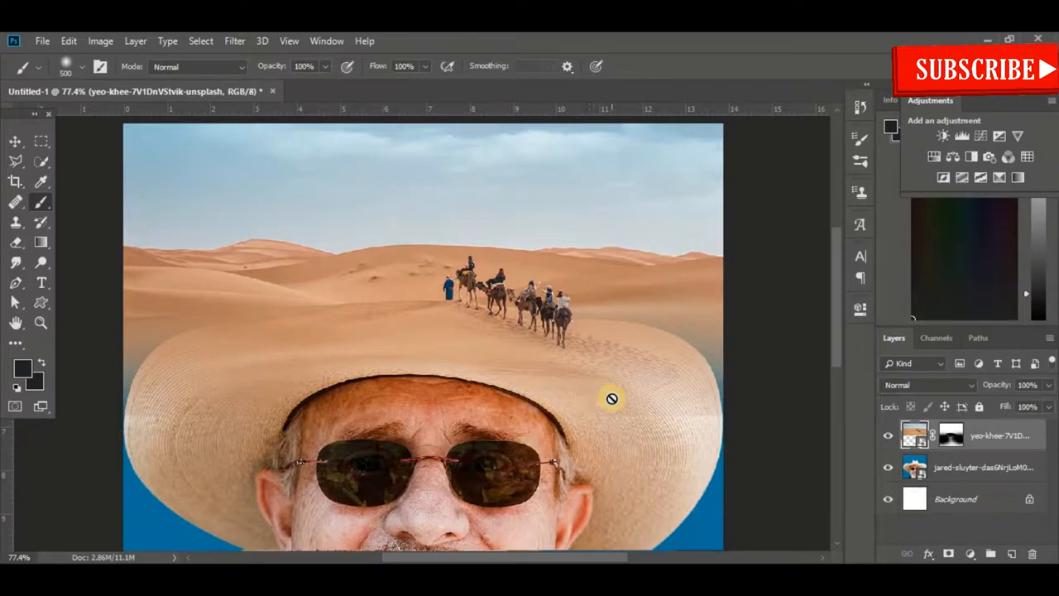
{"action": "left_click", "coordinate": [951, 435]}
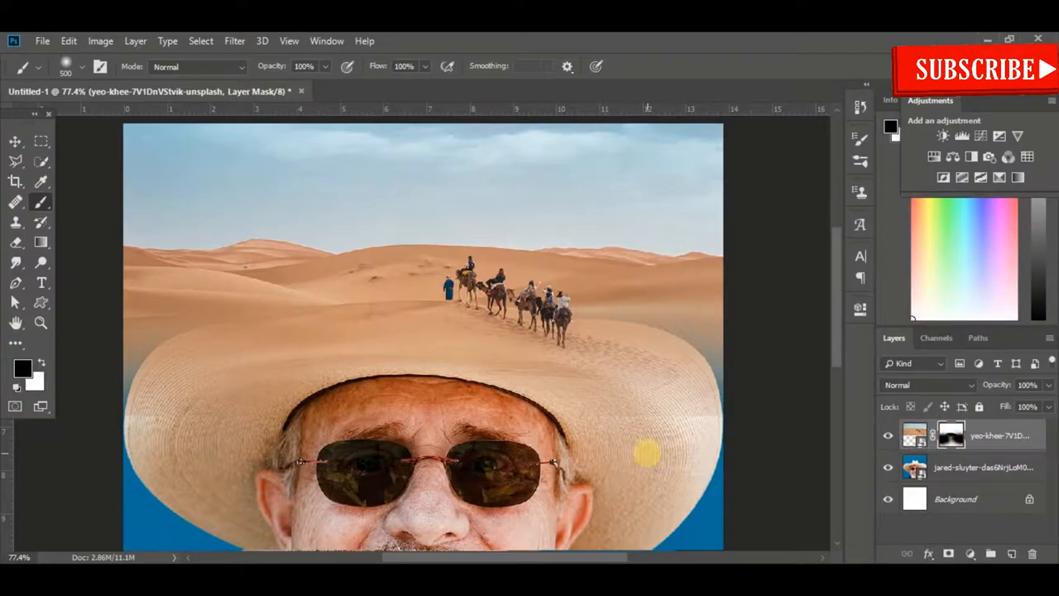
{"action": "key", "text": "bracketleft"}
{"action": "key", "text": "bracketleft"}
{"action": "key", "text": "bracketleft"}
{"action": "key", "text": "bracketleft"}
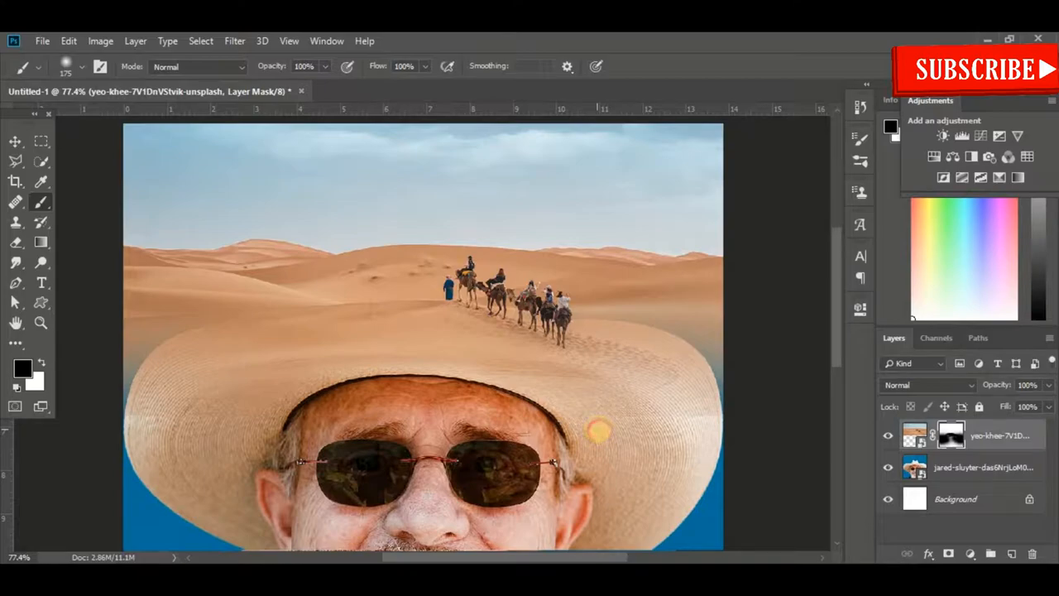
{"action": "left_click_drag", "start_coordinate": [615, 431], "coordinate": [650, 439]}
{"action": "left_click", "coordinate": [718, 439]}
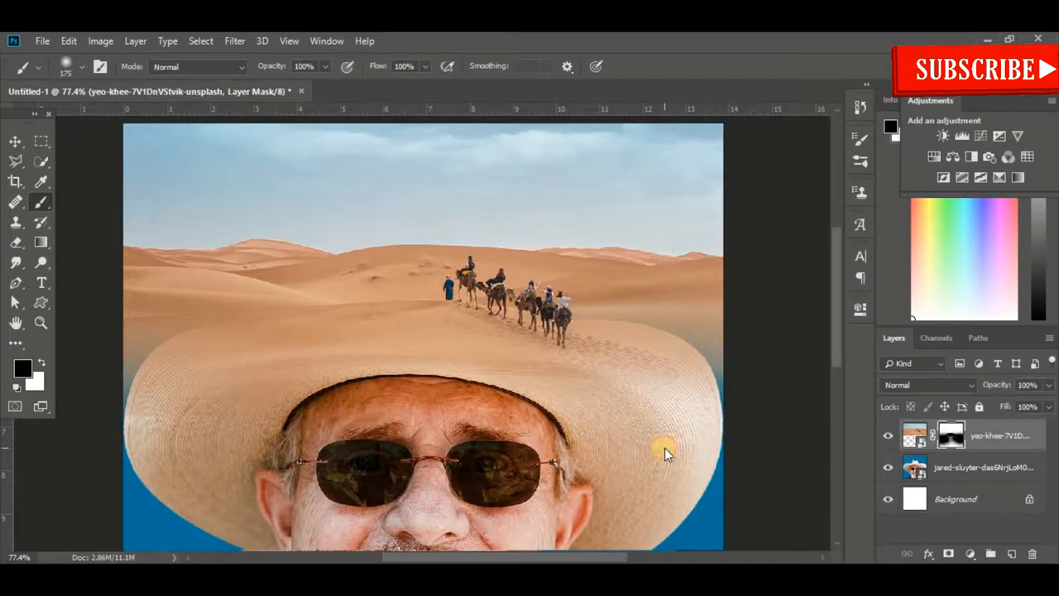
Paint white on the desert mask along the upper right hat brim to bring the sand back over the brim's edge
{"action": "left_click", "coordinate": [41, 361]}
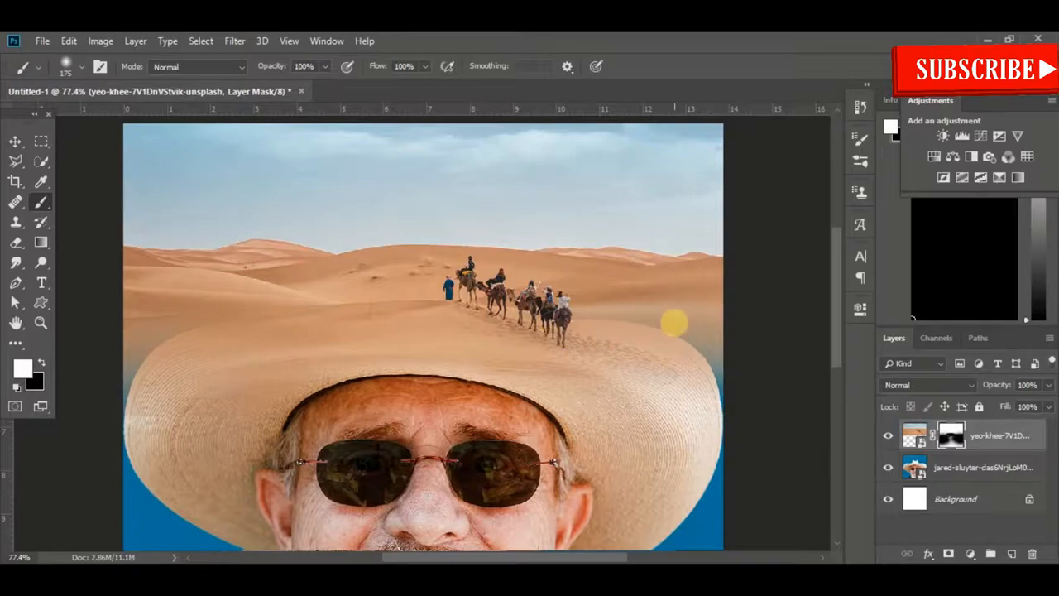
{"action": "left_click", "coordinate": [637, 324]}
{"action": "left_click", "coordinate": [617, 319]}
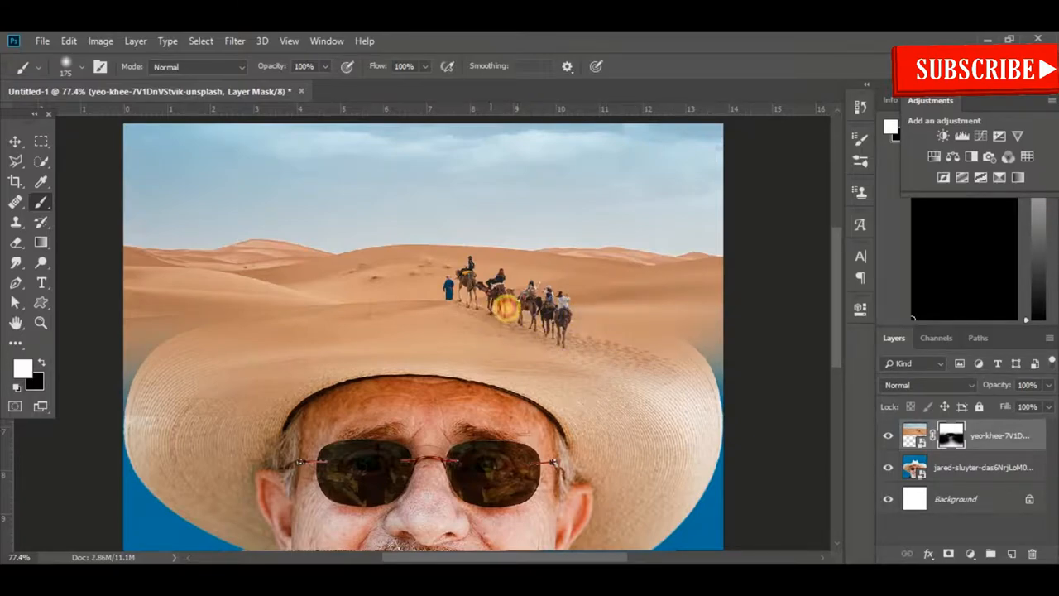
{"action": "left_click", "coordinate": [691, 332]}
{"action": "left_click", "coordinate": [709, 335]}
{"action": "left_click", "coordinate": [717, 351]}
{"action": "left_click", "coordinate": [717, 361]}
{"action": "left_click", "coordinate": [718, 369]}
{"action": "left_click", "coordinate": [718, 377]}
{"action": "left_click", "coordinate": [718, 383]}
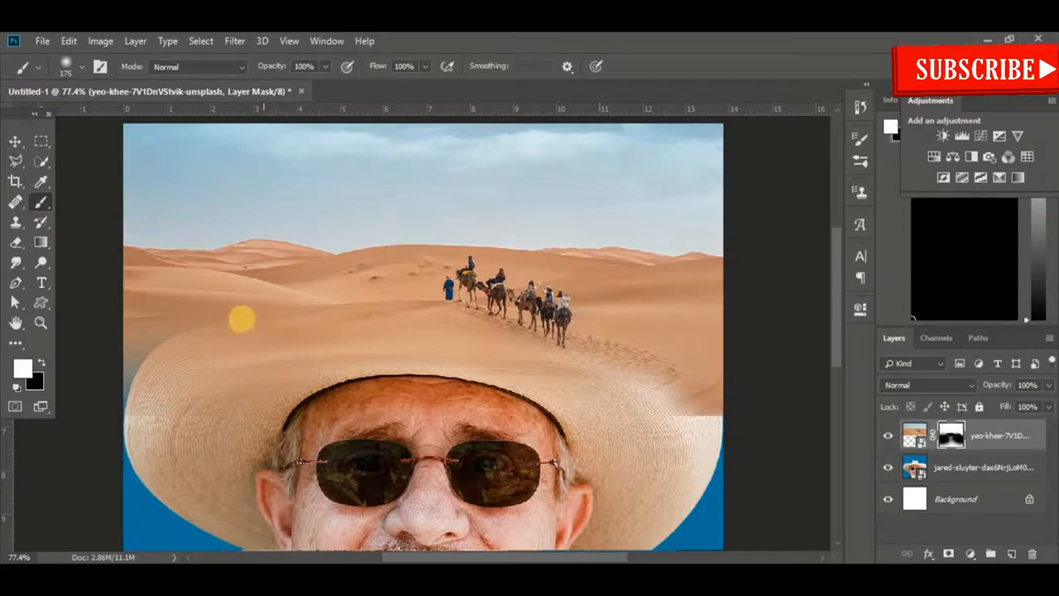
Paint white on the desert mask along the upper left hat brim to bring the sand back over the brim's edge
{"action": "left_click", "coordinate": [129, 352]}
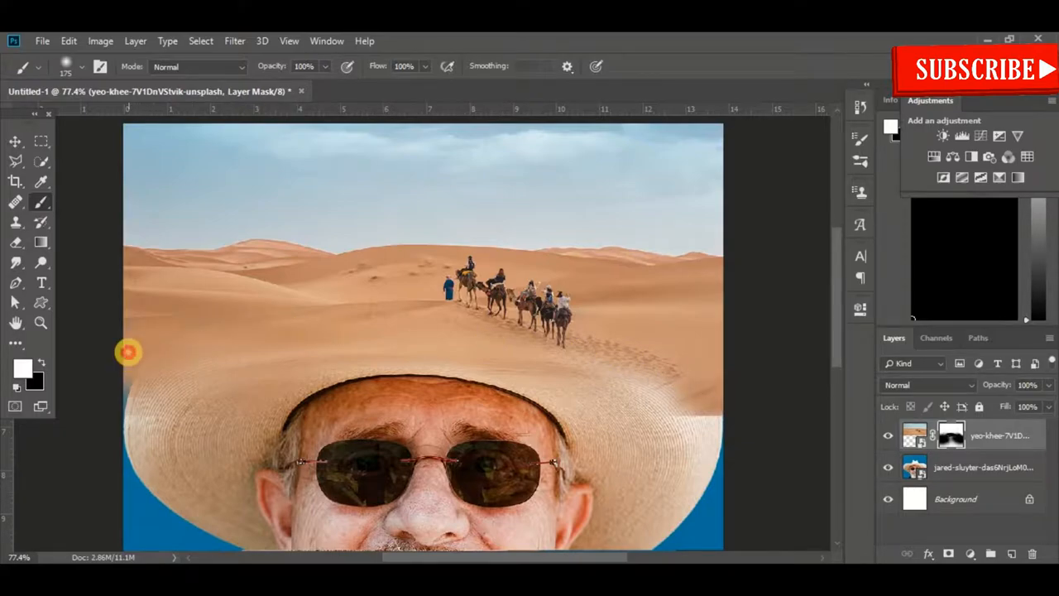
{"action": "left_click", "coordinate": [119, 371]}
{"action": "left_click", "coordinate": [118, 375]}
{"action": "left_click", "coordinate": [330, 331]}
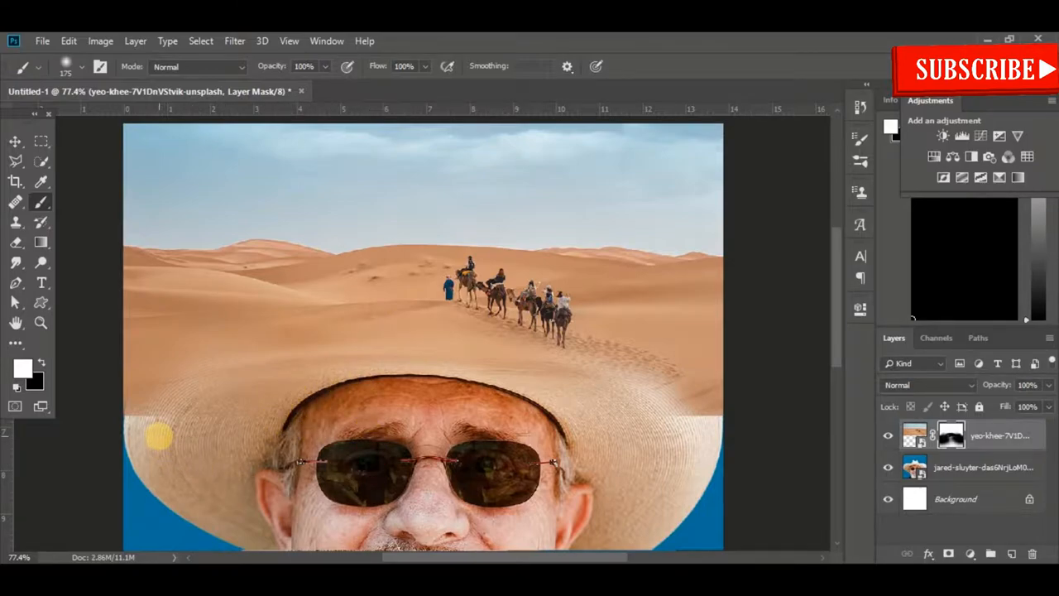
Paint black on the desert mask over the left and right ends of the hat brim to remove the horizontal seams
{"action": "key", "text": "x"}
{"action": "left_click_drag", "start_coordinate": [160, 436], "coordinate": [139, 452]}
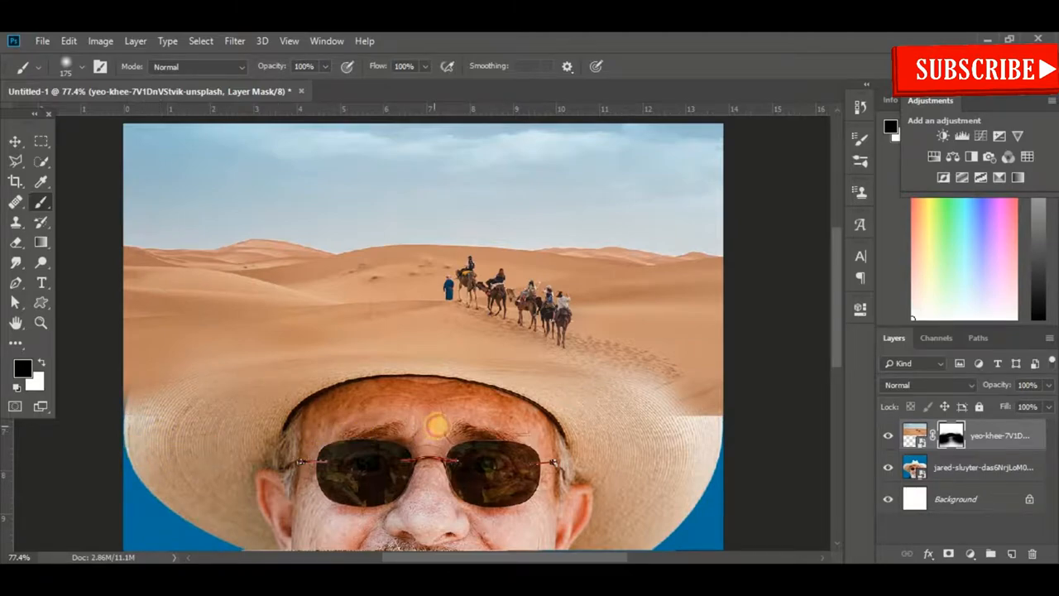
{"action": "left_click_drag", "start_coordinate": [666, 446], "coordinate": [725, 447]}
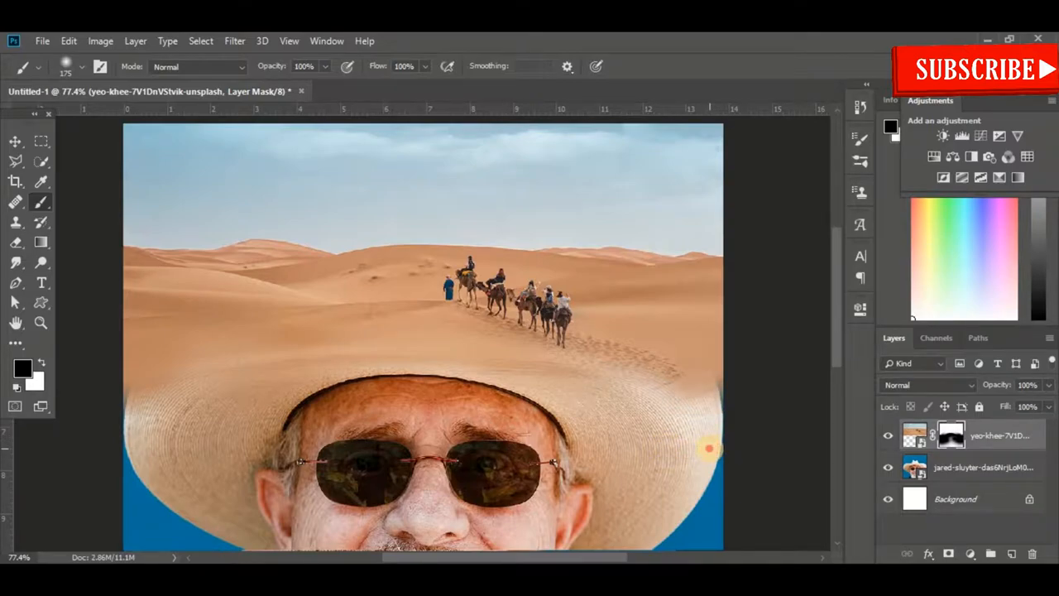
Reduce the brush to 50 px and paint white on the desert mask at both outer tips of the hat brim
{"action": "key", "text": "bracketleft"}
{"action": "key", "text": "bracketleft"}
{"action": "key", "text": "bracketleft"}
{"action": "key", "text": "bracketleft"}
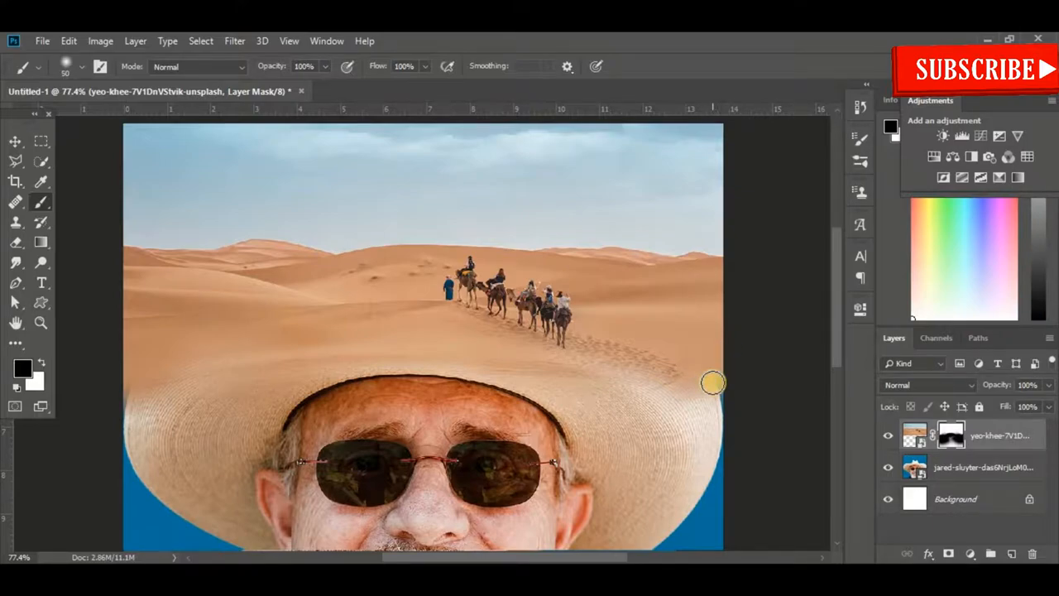
{"action": "key", "text": "x"}
{"action": "left_click_drag", "start_coordinate": [712, 382], "coordinate": [721, 392]}
{"action": "left_click", "coordinate": [721, 395]}
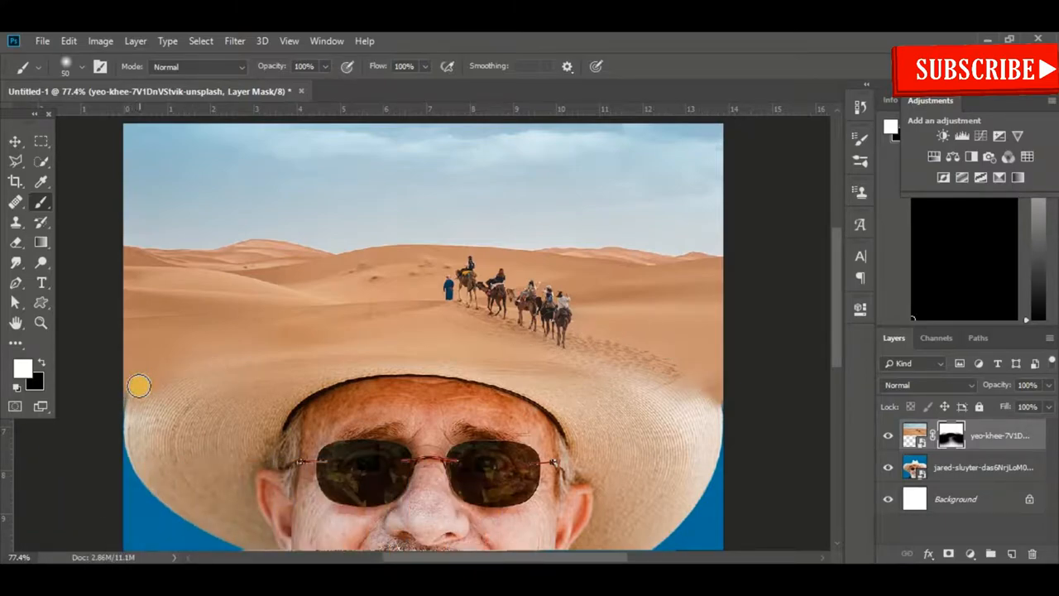
{"action": "left_click", "coordinate": [126, 402]}
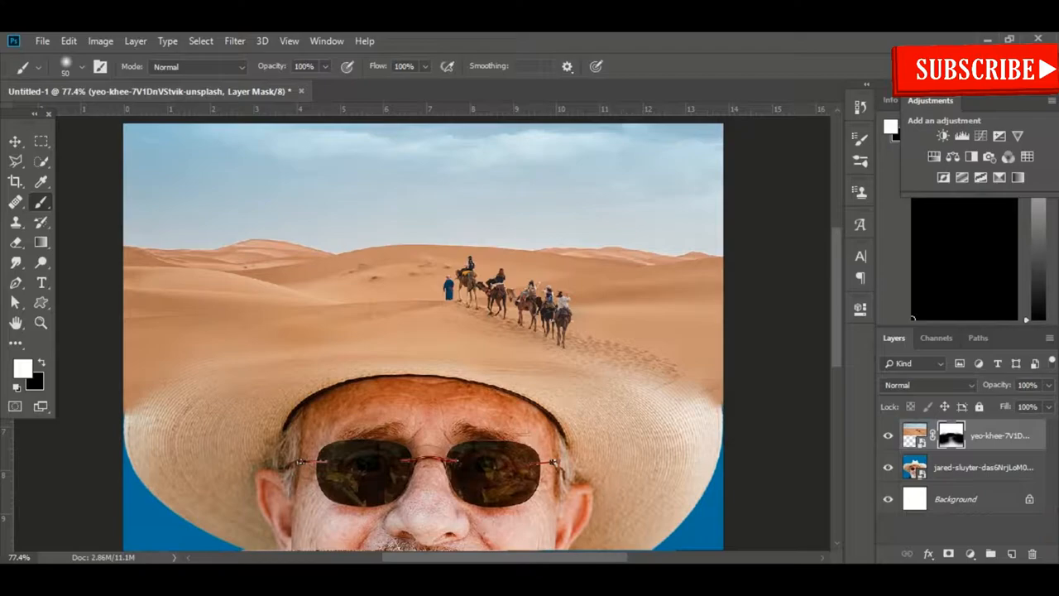
Add a Curves adjustment layer above the desert layer and darken the sand by lowering its tone sampled from the dunes
{"action": "left_click", "coordinate": [970, 553]}
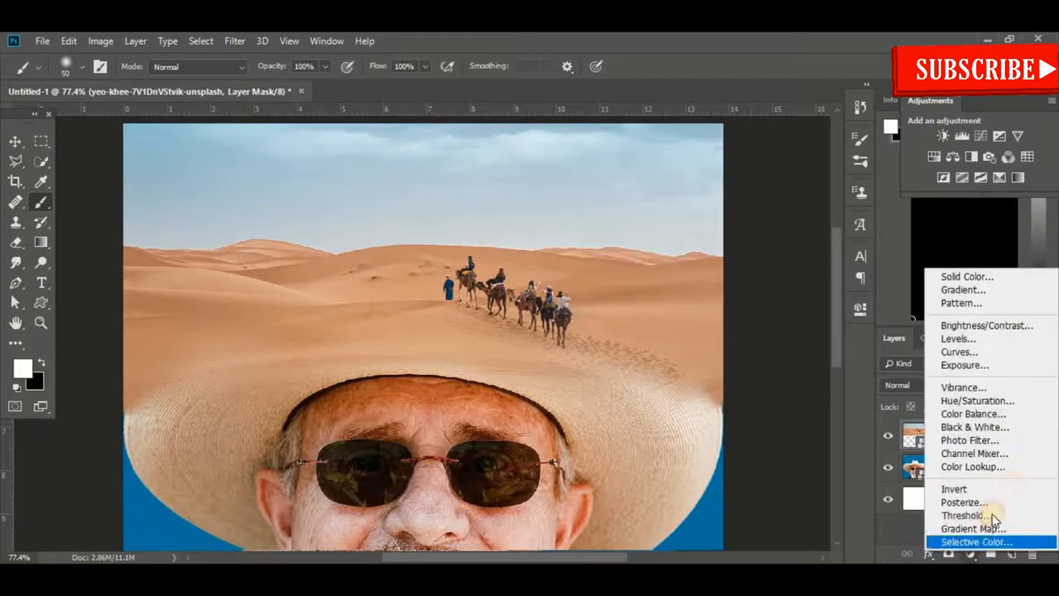
{"action": "left_click", "coordinate": [1013, 354]}
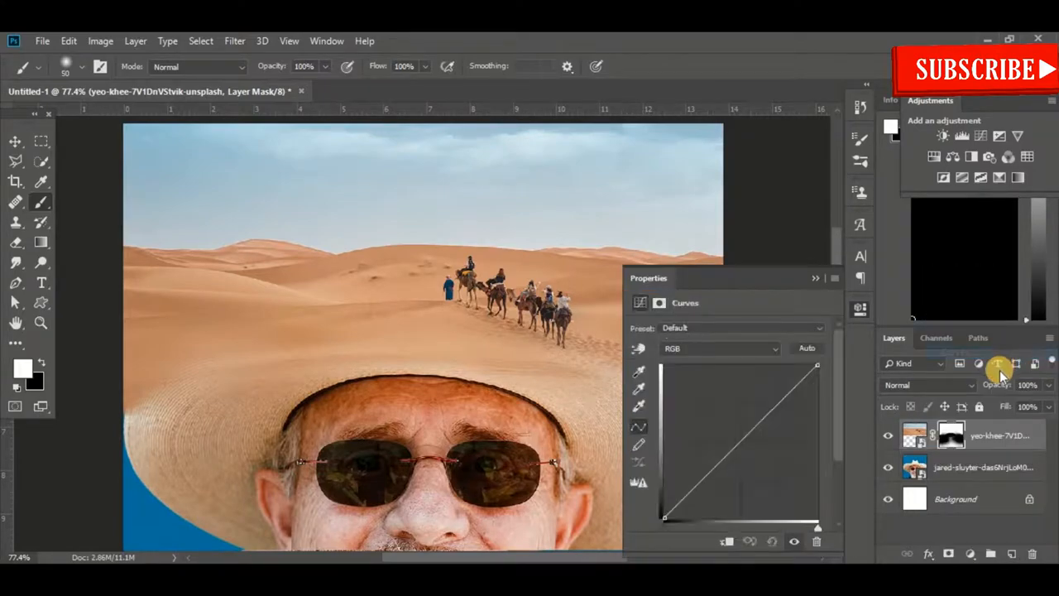
{"action": "left_click", "coordinate": [642, 352]}
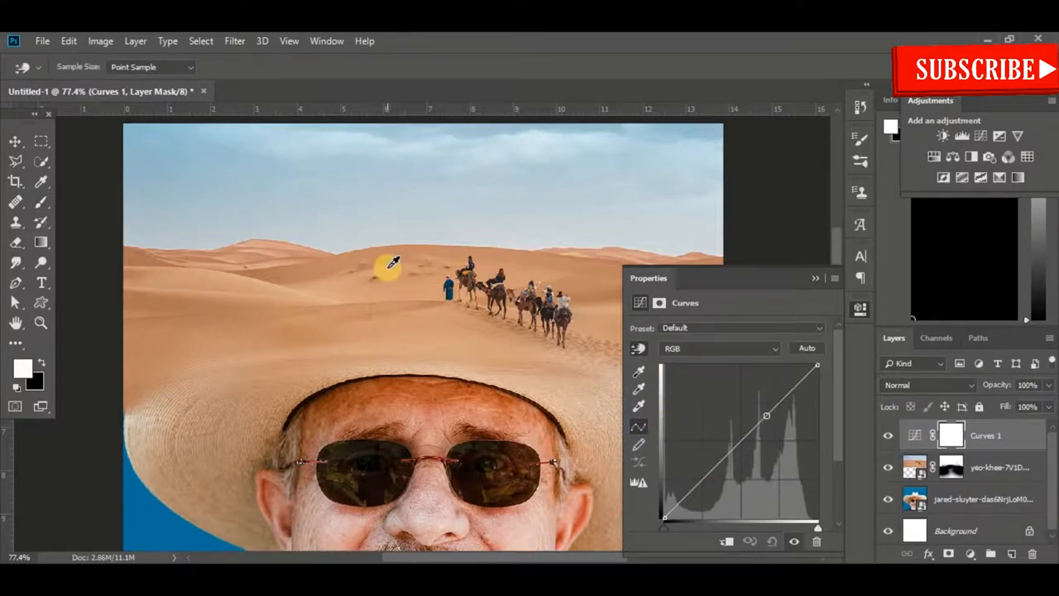
{"action": "left_click_drag", "start_coordinate": [392, 265], "coordinate": [421, 278]}
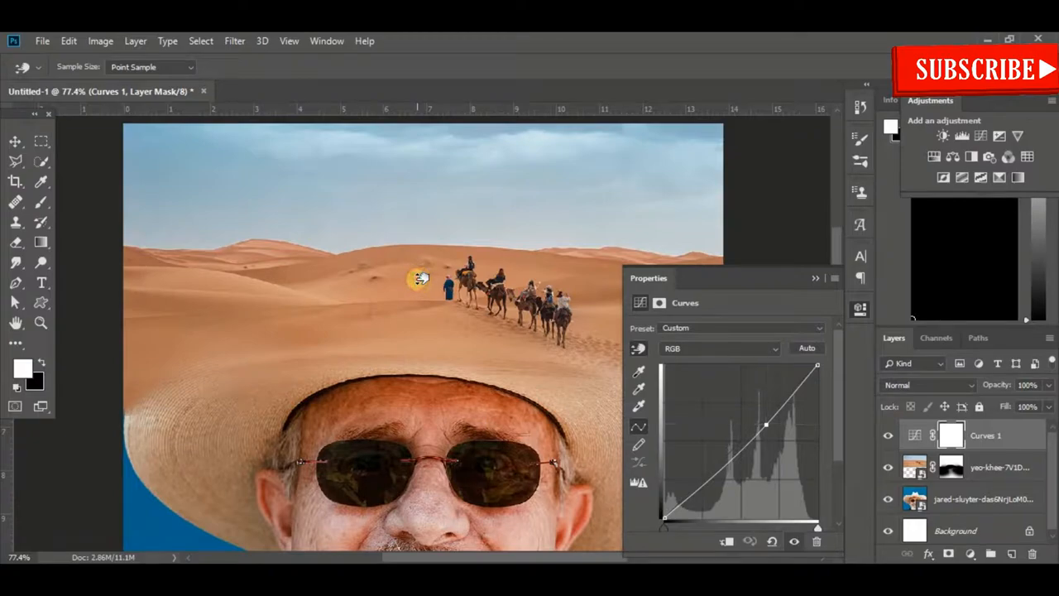
Raise the curve's midtone point to brighten the image and clip the Curves adjustment to the desert layer
{"action": "left_click", "coordinate": [729, 543]}
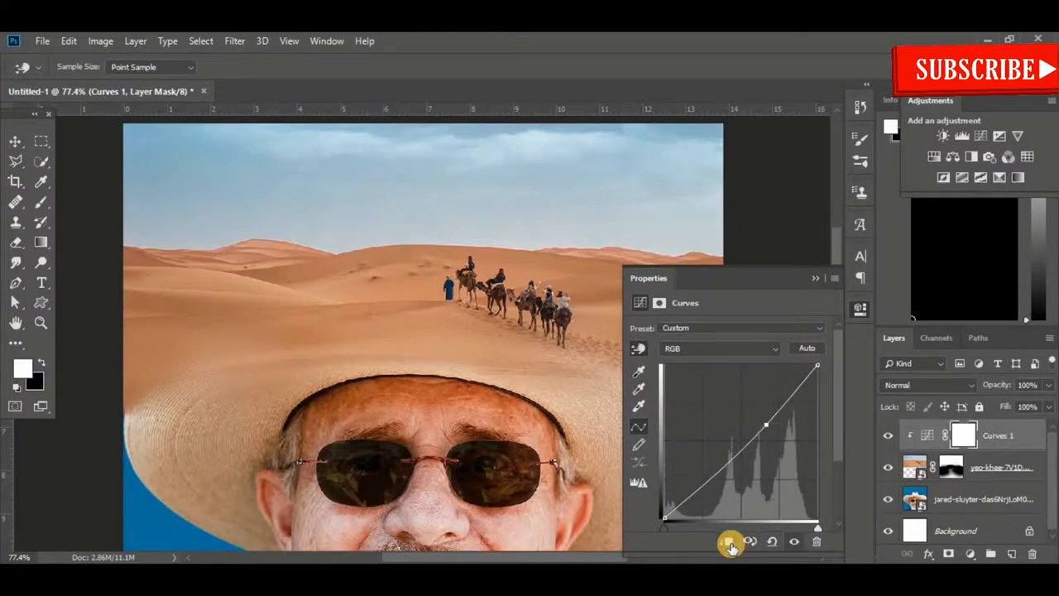
{"action": "left_click", "coordinate": [729, 544]}
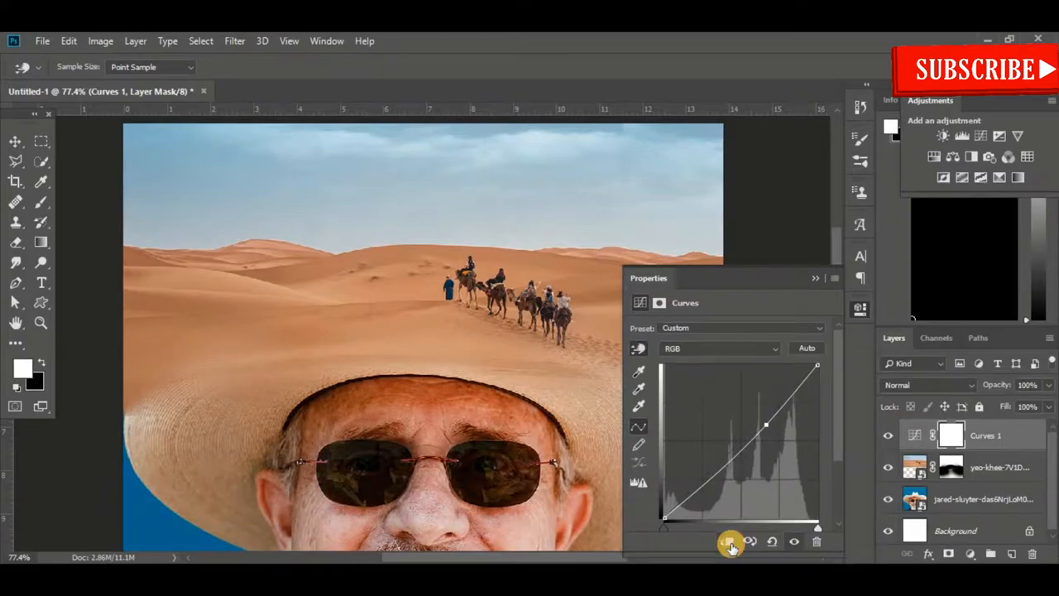
{"action": "scroll", "coordinate": [540, 412], "scroll_direction": "down", "scroll_amount": 3}
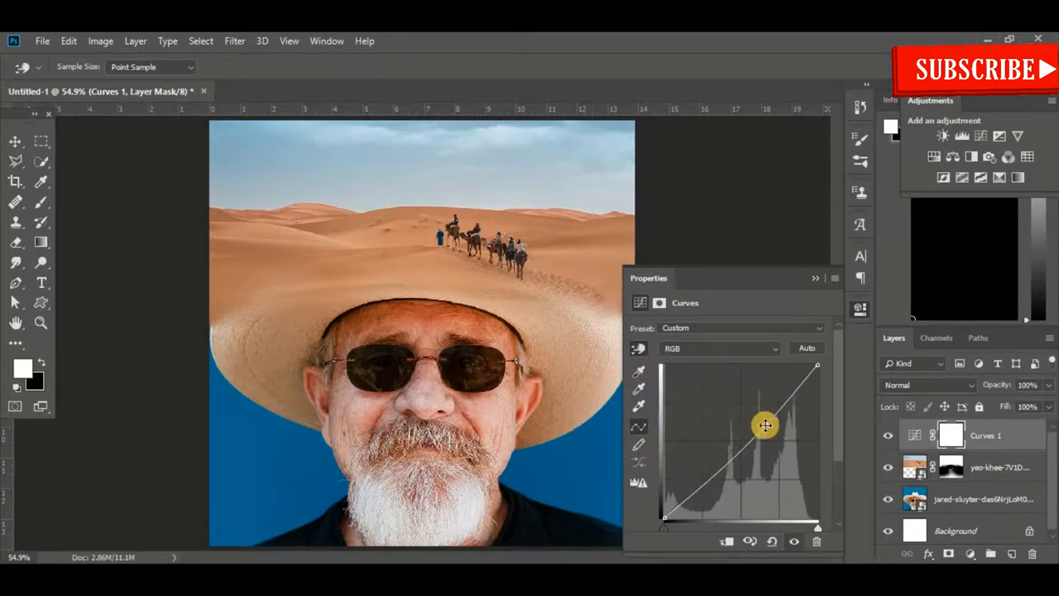
{"action": "left_click_drag", "start_coordinate": [766, 425], "coordinate": [750, 410]}
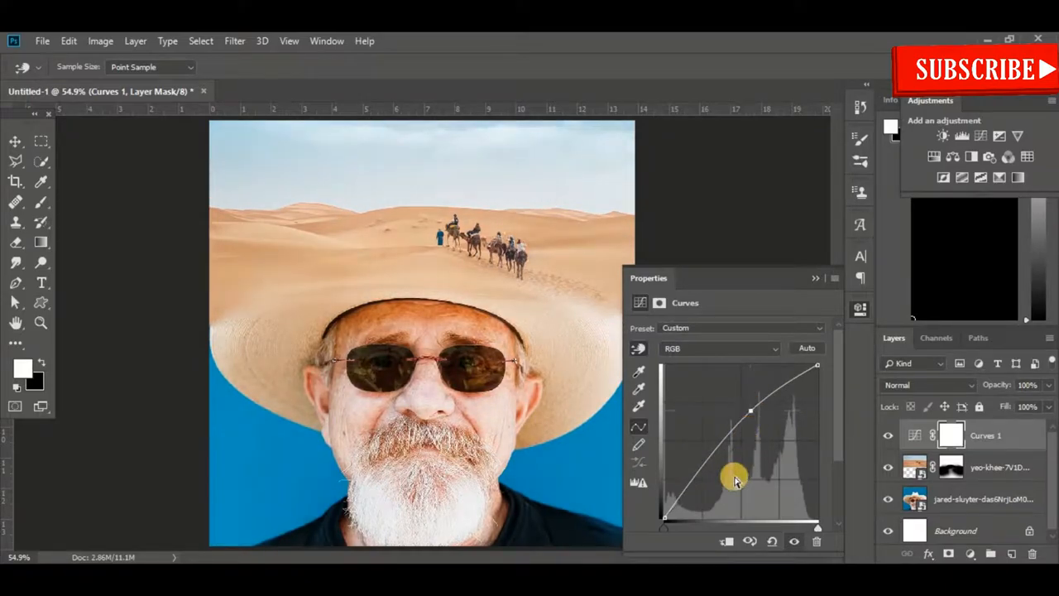
{"action": "left_click", "coordinate": [724, 541]}
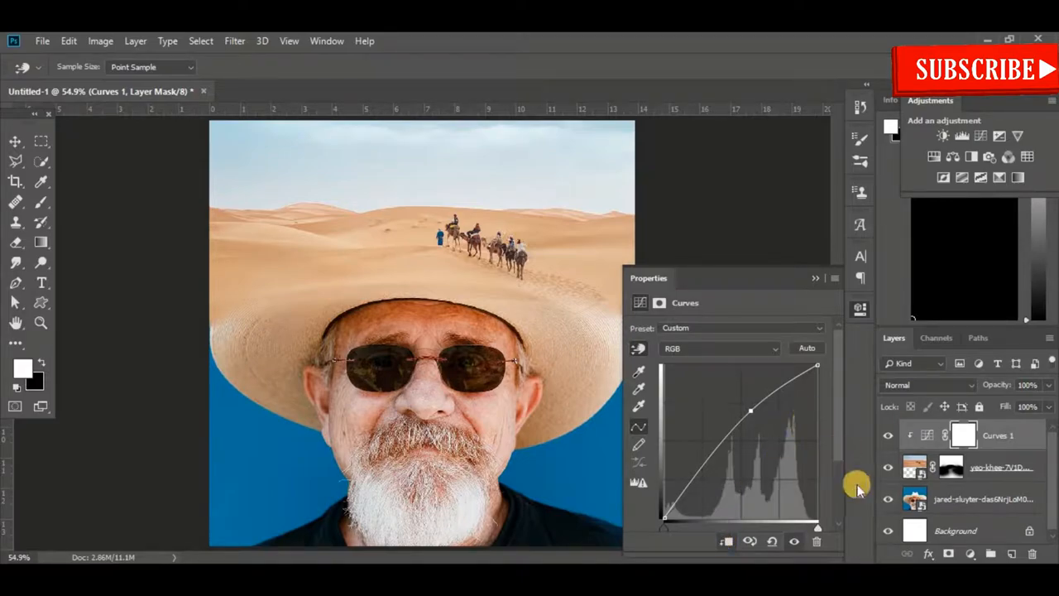
{"action": "left_click", "coordinate": [832, 278]}
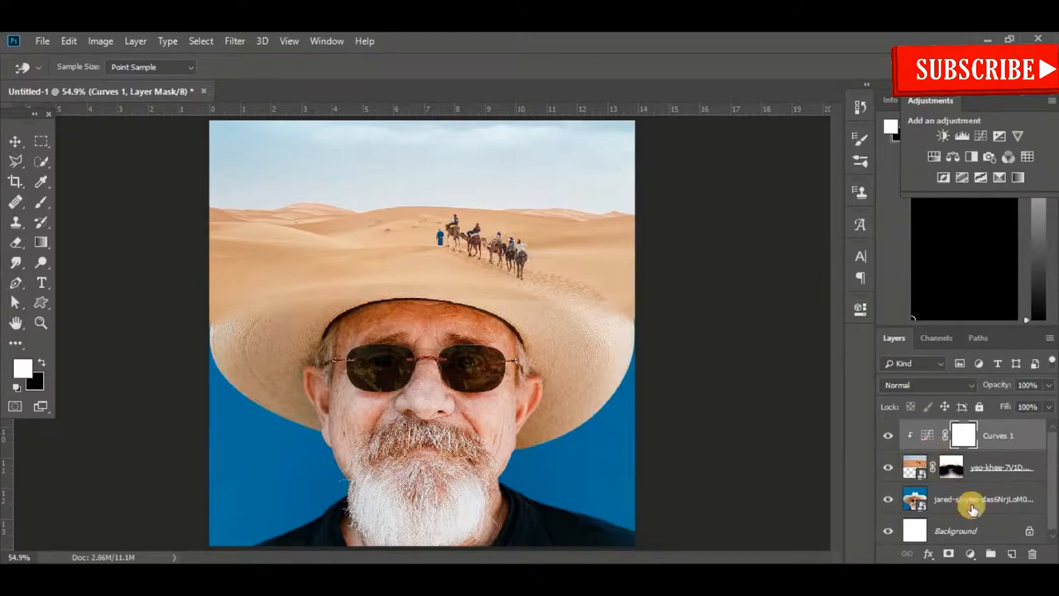
Add a second, unclipped Curves adjustment layer and darken the tone sampled from the camels
{"action": "left_click", "coordinate": [973, 553]}
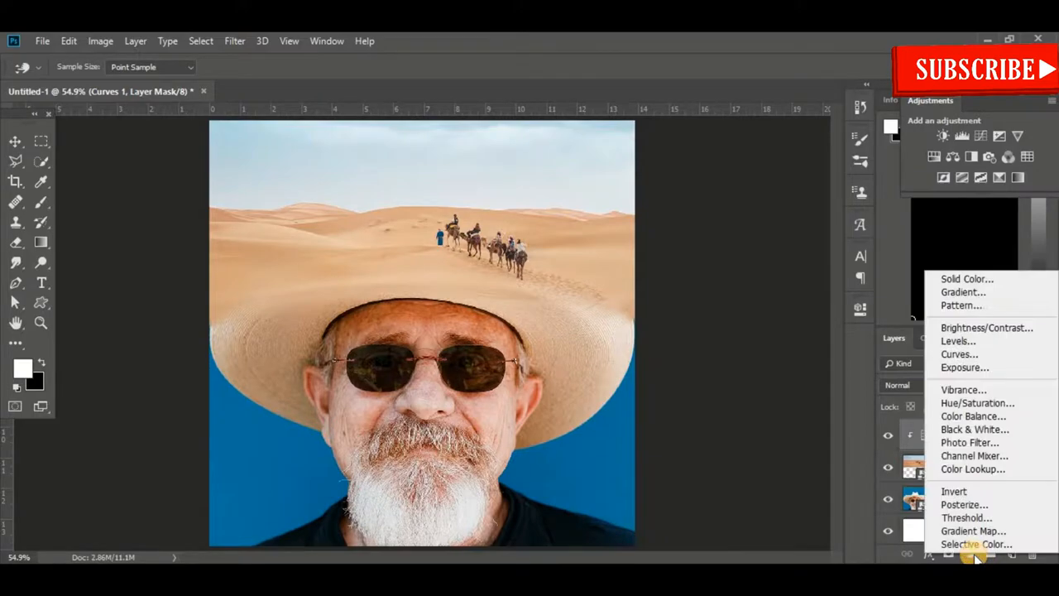
{"action": "left_click", "coordinate": [972, 355]}
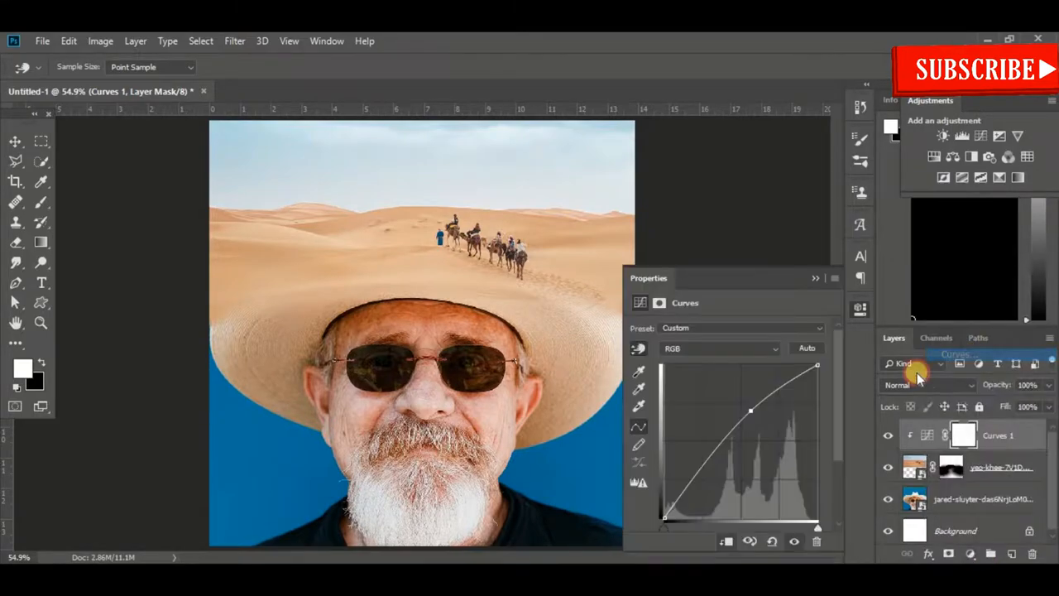
{"action": "key", "text": "b"}
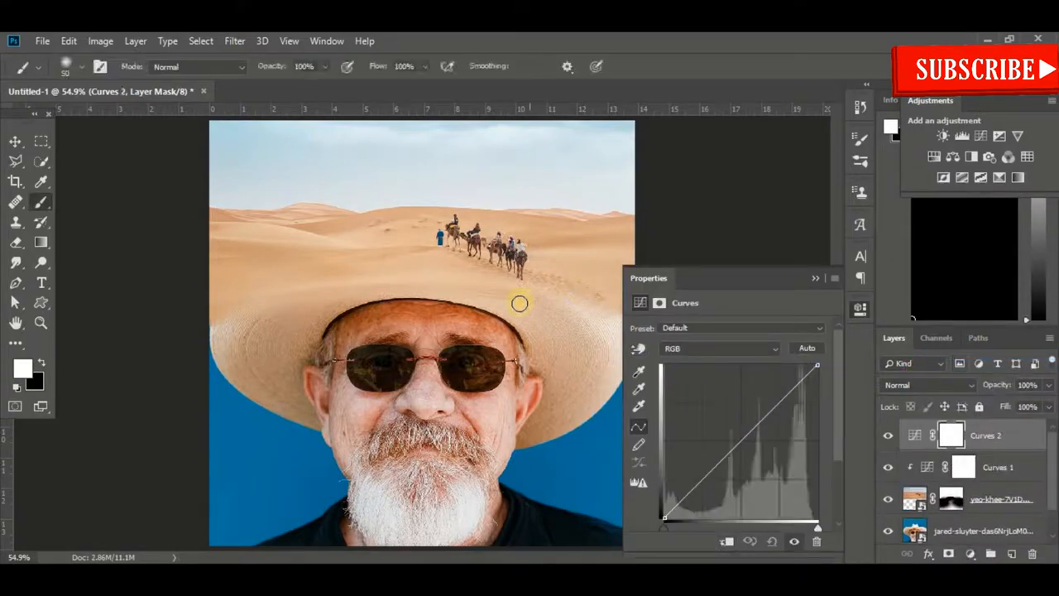
{"action": "left_click", "coordinate": [640, 348]}
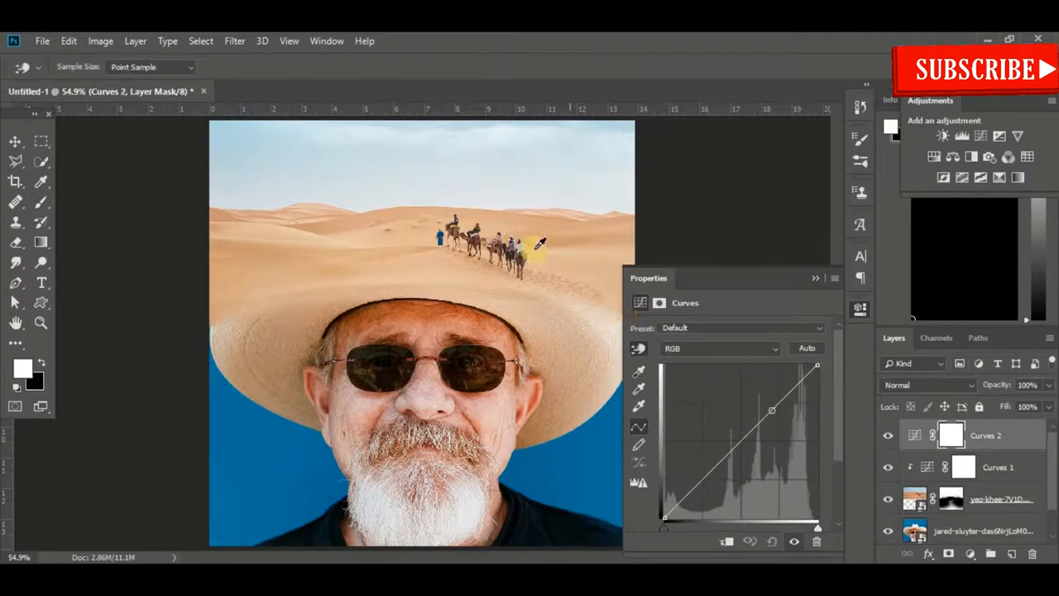
{"action": "left_click_drag", "start_coordinate": [514, 251], "coordinate": [527, 263]}
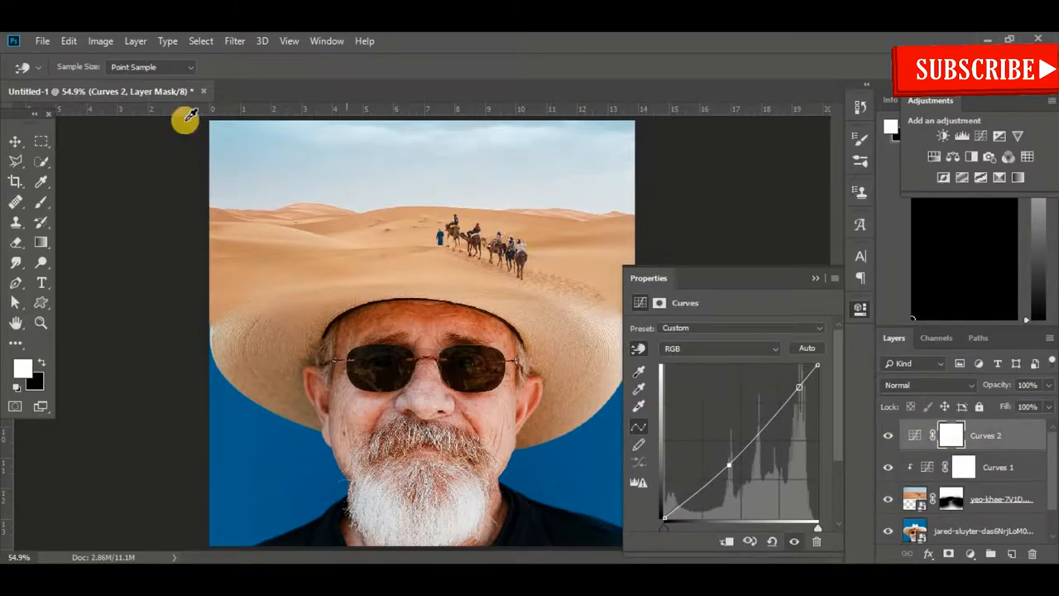
{"action": "left_click", "coordinate": [72, 41]}
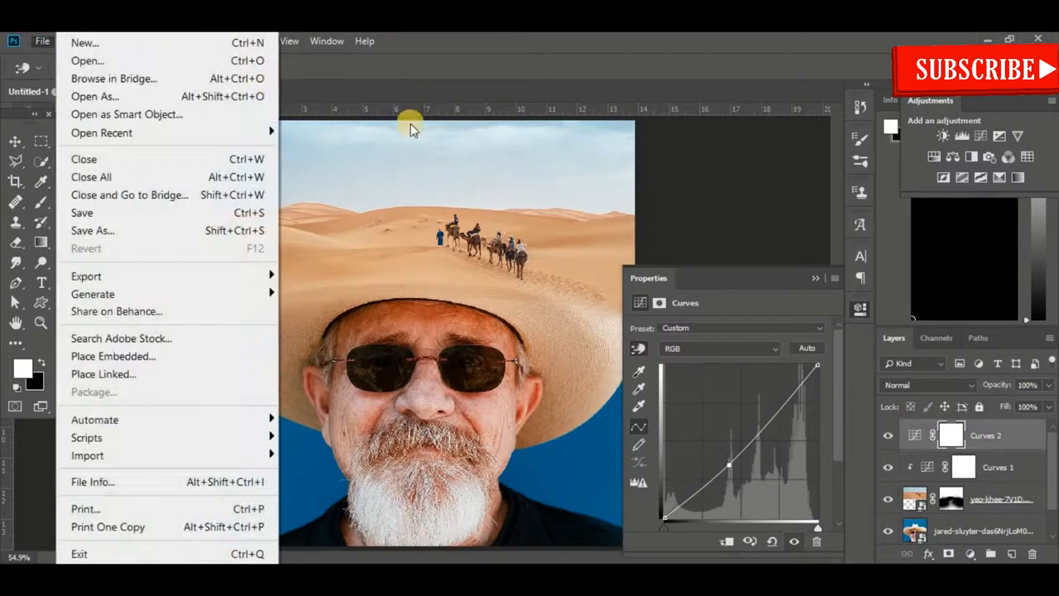
{"action": "left_click", "coordinate": [451, 97]}
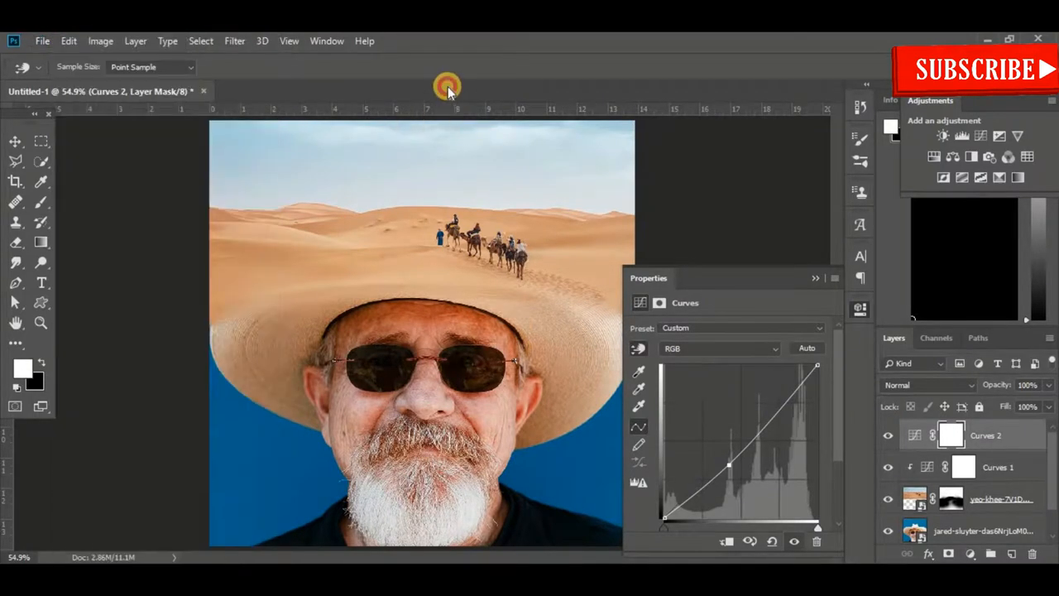
{"action": "left_click", "coordinate": [103, 41]}
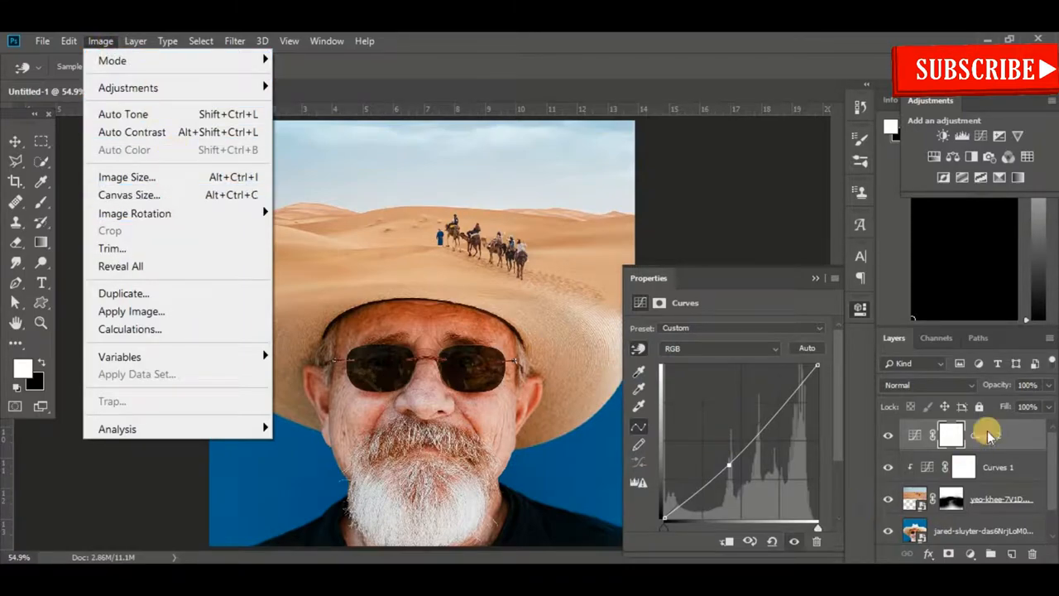
{"action": "left_click", "coordinate": [962, 439]}
{"action": "right_click", "coordinate": [960, 439]}
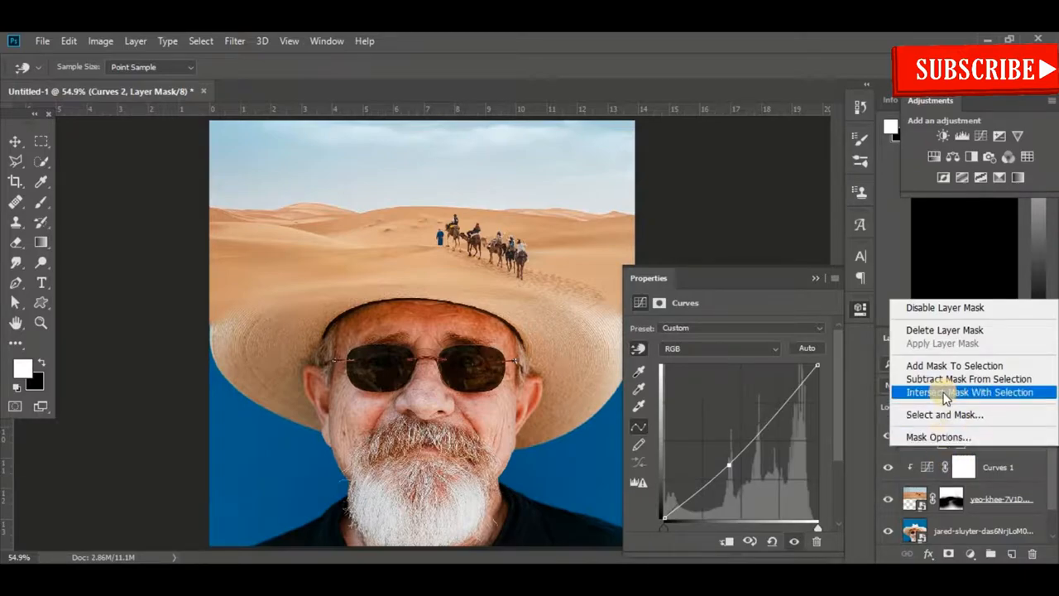
{"action": "left_click", "coordinate": [945, 393]}
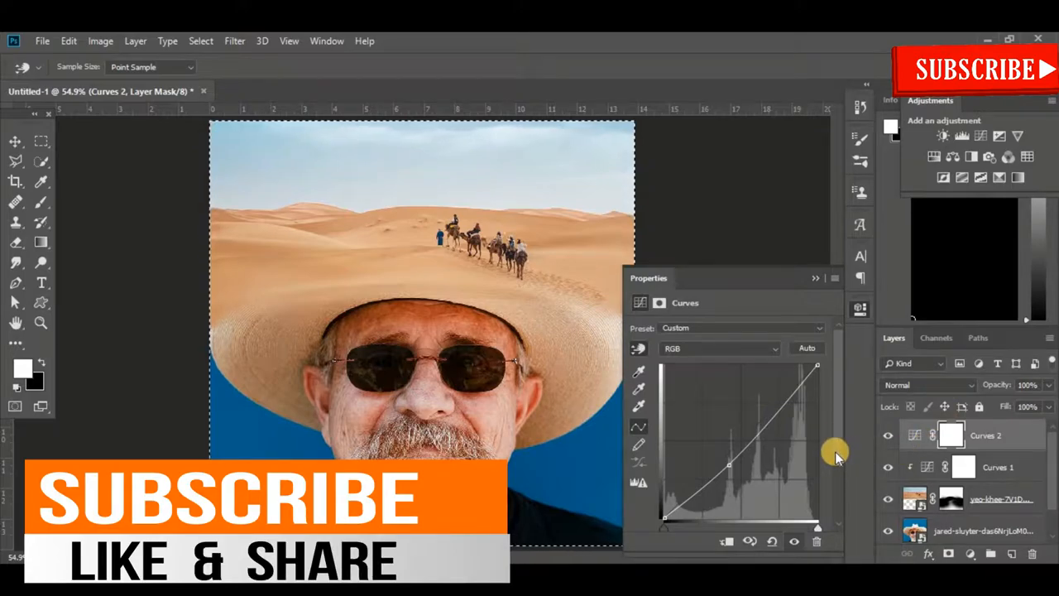
{"action": "key", "text": "ctrl+d"}
{"action": "right_click", "coordinate": [951, 437]}
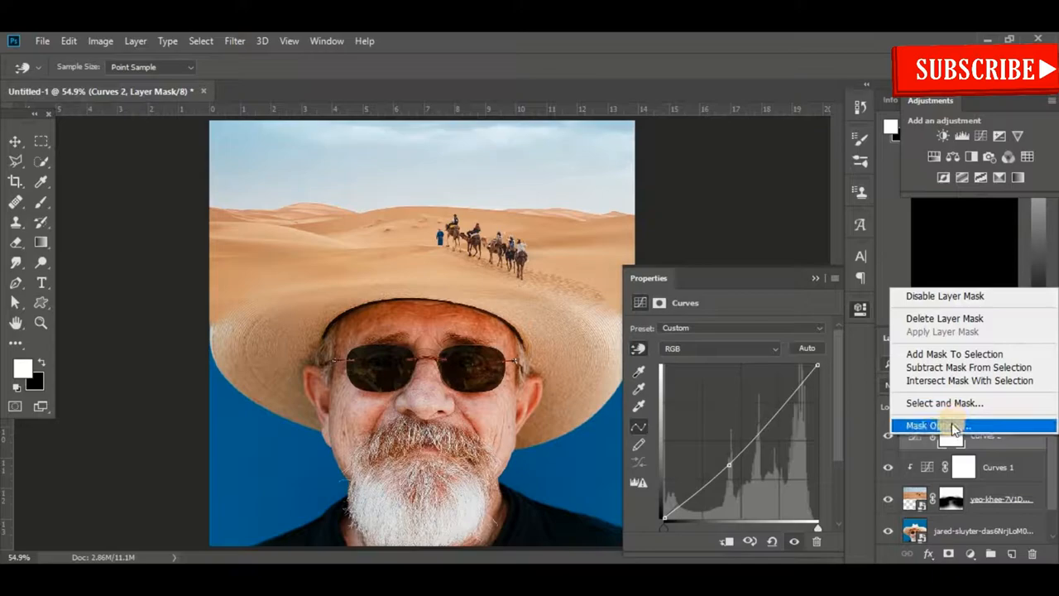
{"action": "left_click", "coordinate": [950, 440]}
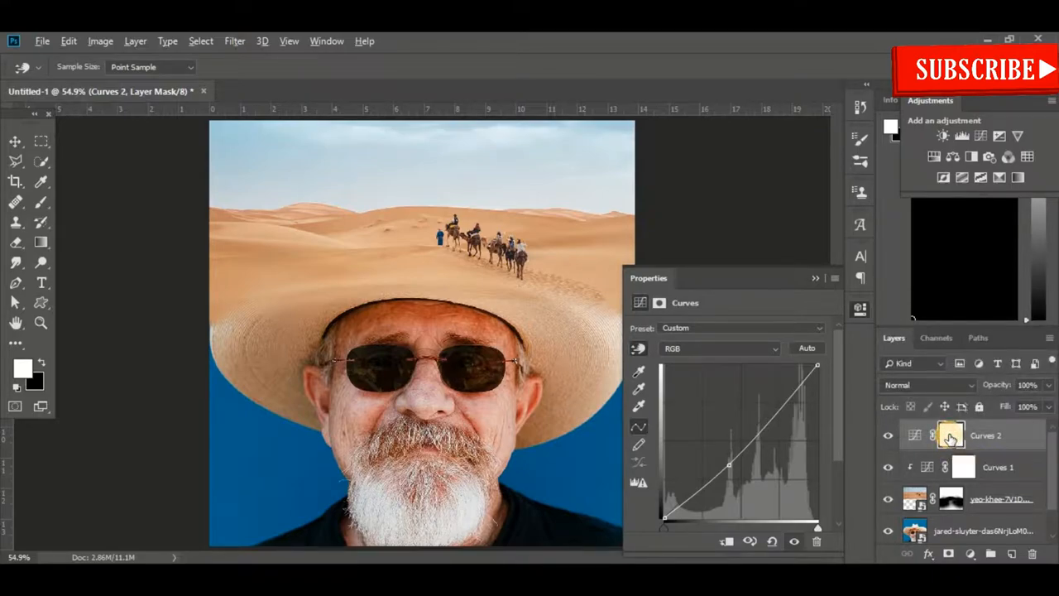
Check the second Curves layer's mask on its own, select the Brush tool and invert the mask to black
{"action": "left_click", "coordinate": [951, 439], "text": "alt"}
{"action": "key", "text": "b"}
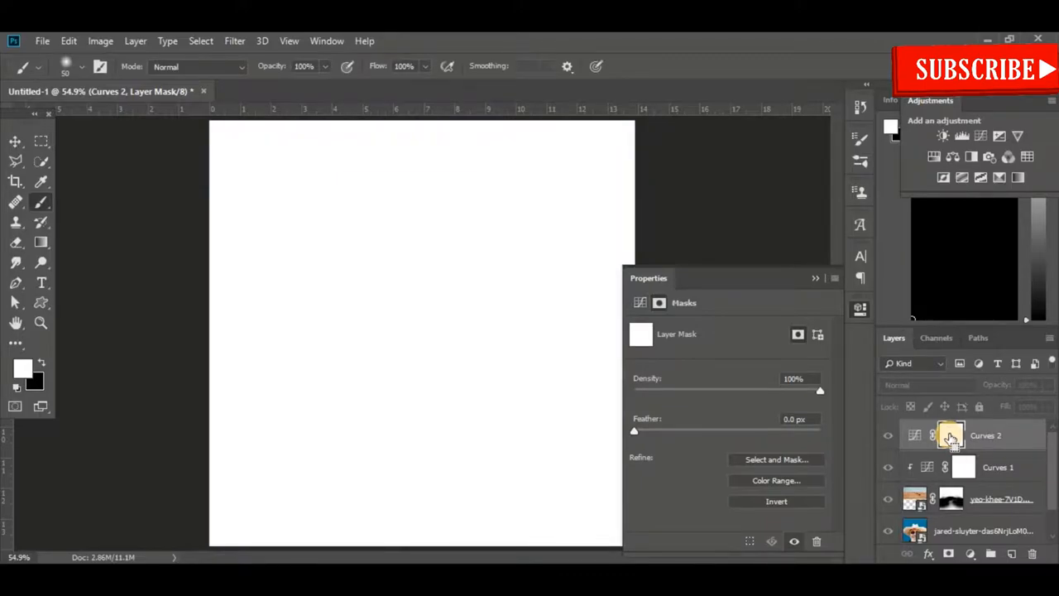
{"action": "left_click", "coordinate": [951, 439], "text": "alt"}
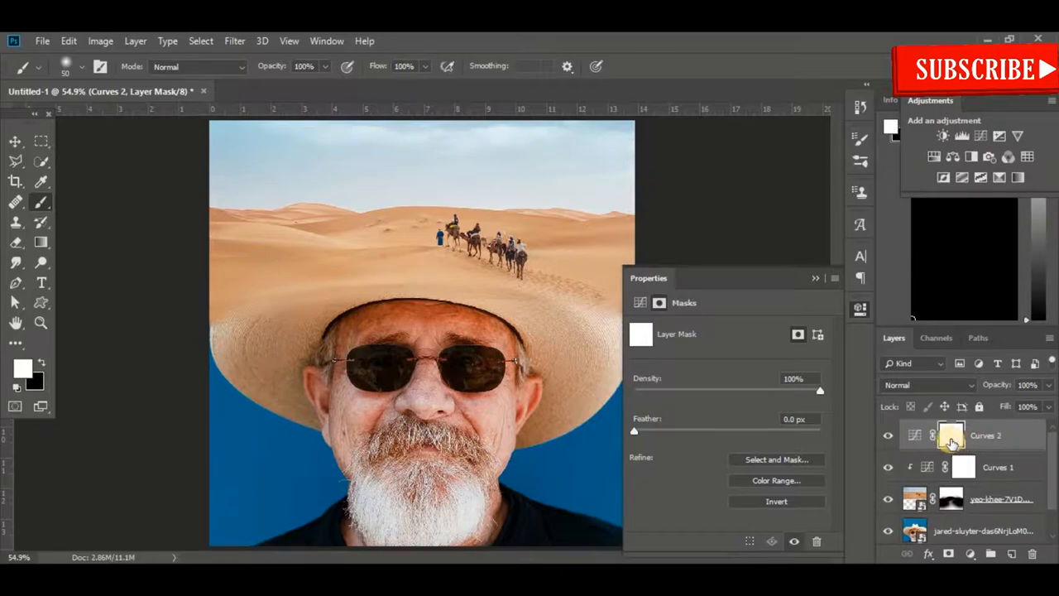
{"action": "key", "text": "ctrl+i"}
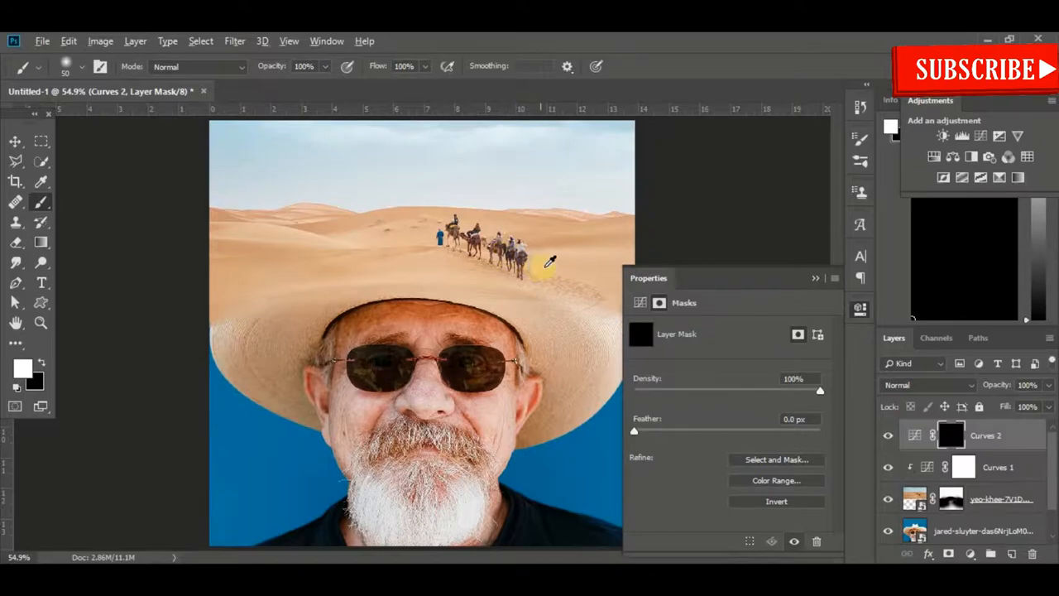
Paint white over the camels and riders on the second Curves layer's mask to darken only the caravan
{"action": "scroll", "coordinate": [550, 261], "scroll_direction": "up", "scroll_amount": 4}
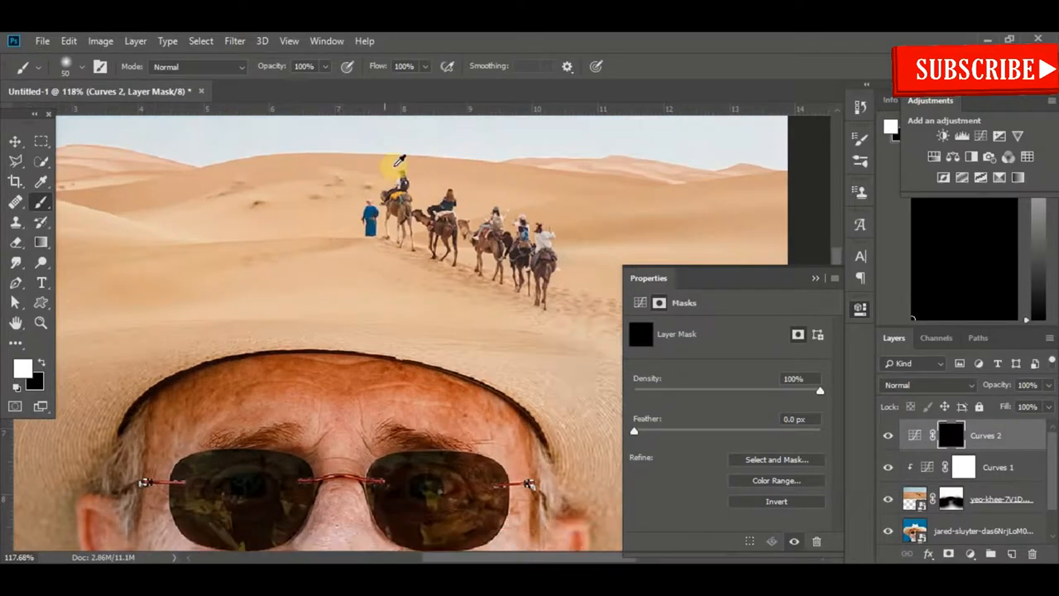
{"action": "scroll", "coordinate": [395, 165], "scroll_direction": "up", "scroll_amount": 3}
{"action": "left_click_drag", "start_coordinate": [478, 215], "coordinate": [411, 300]}
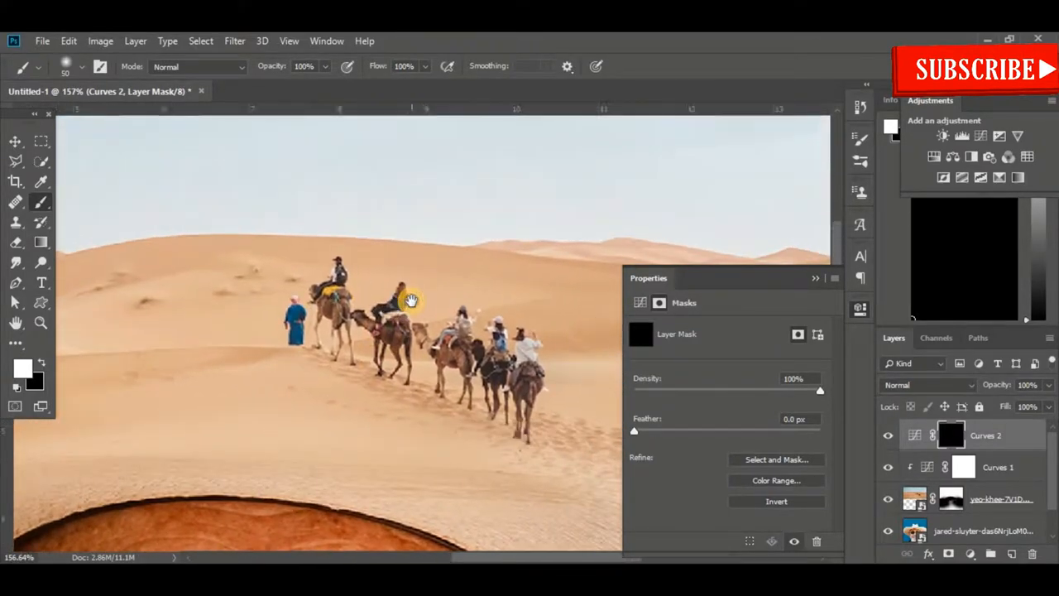
{"action": "scroll", "coordinate": [542, 274], "scroll_direction": "up", "scroll_amount": 1}
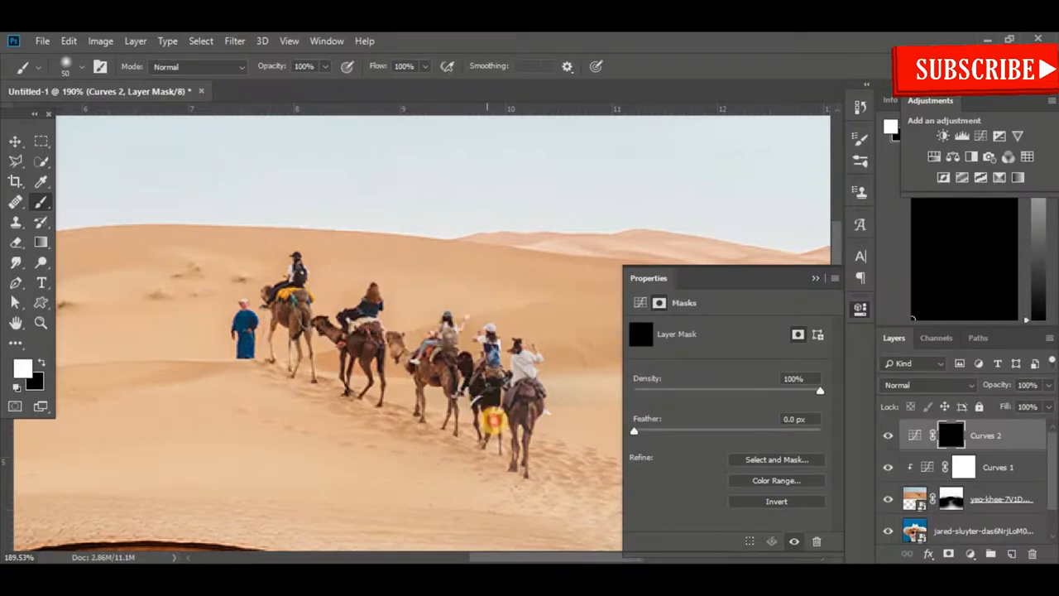
{"action": "mouse_move", "coordinate": [540, 436]}
{"action": "left_mouse_down"}
{"action": "mouse_move", "coordinate": [496, 427]}
{"action": "mouse_move", "coordinate": [479, 398]}
{"action": "mouse_move", "coordinate": [461, 394]}
{"action": "left_mouse_up"}
{"action": "scroll", "coordinate": [461, 394], "scroll_direction": "down", "scroll_amount": 5}
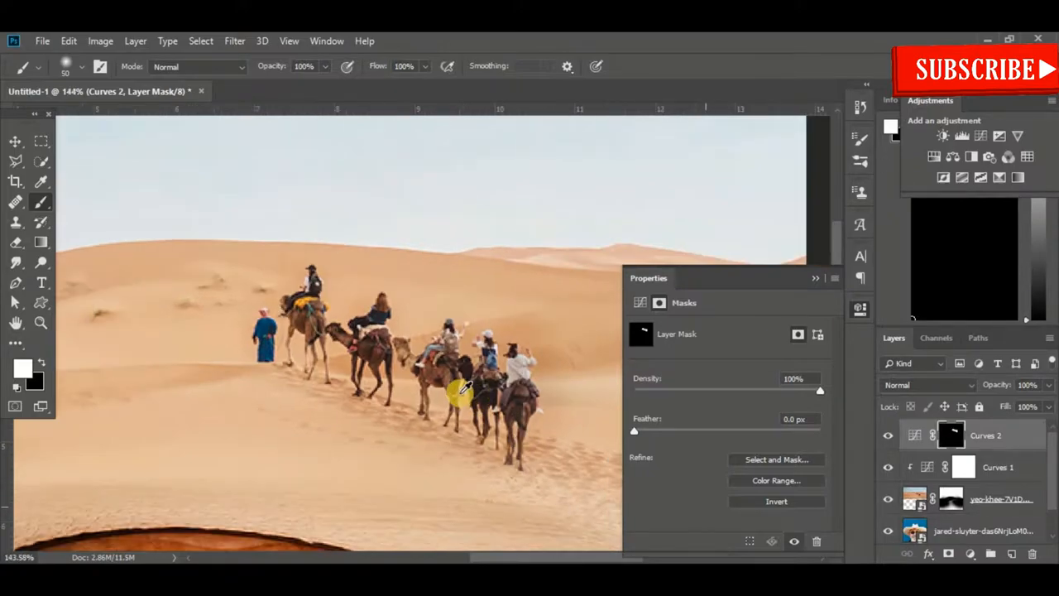
{"action": "scroll", "coordinate": [459, 393], "scroll_direction": "down", "scroll_amount": 1}
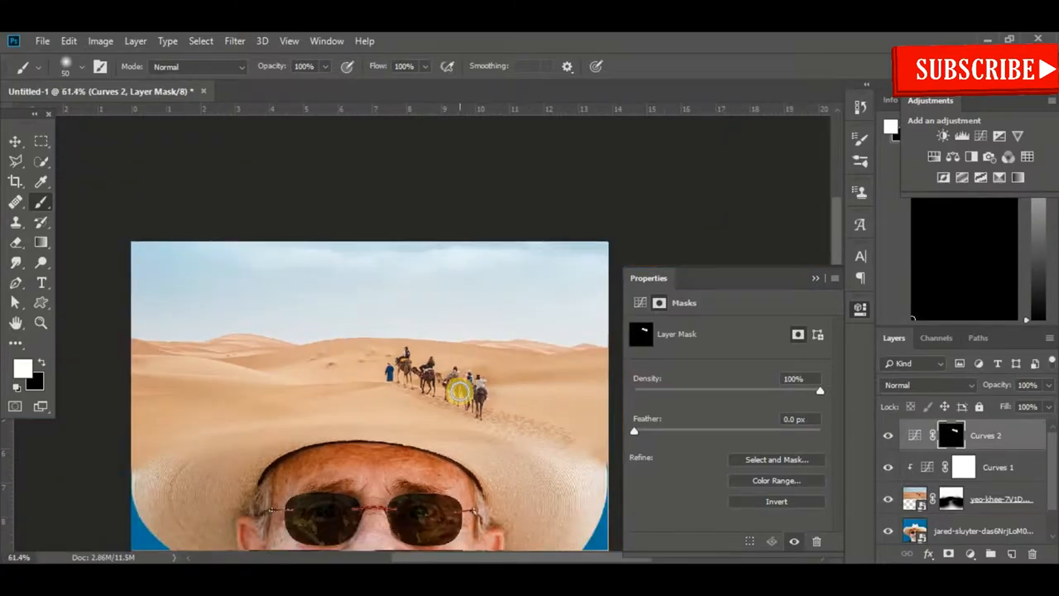
{"action": "scroll", "coordinate": [460, 387], "scroll_direction": "down", "scroll_amount": 1}
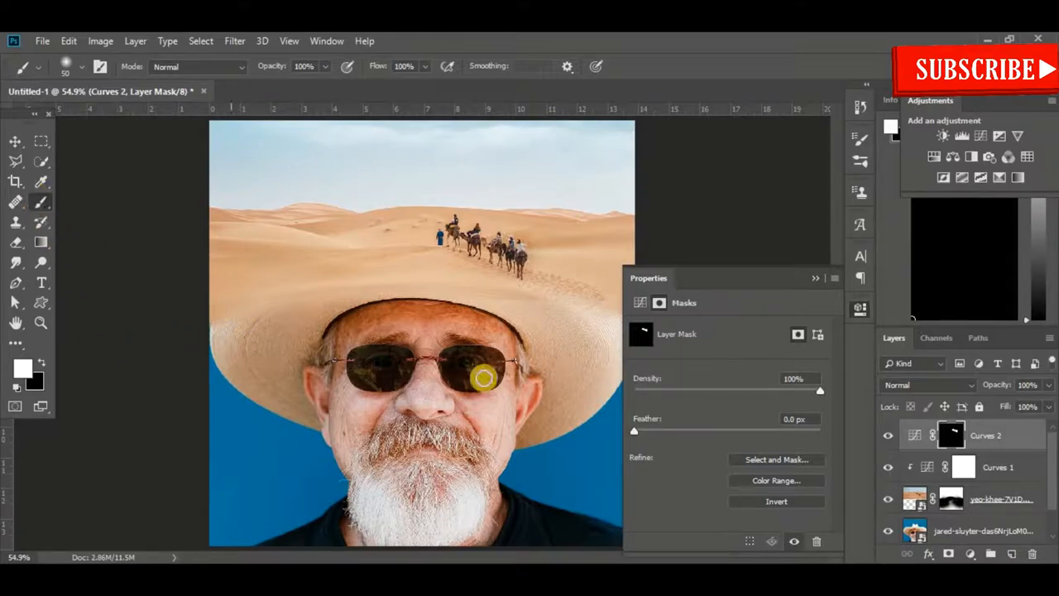
Target the desert layer's mask, enlarge the brush to 200, and paint black over the hat brim beside the man's face
{"action": "left_click", "coordinate": [981, 510]}
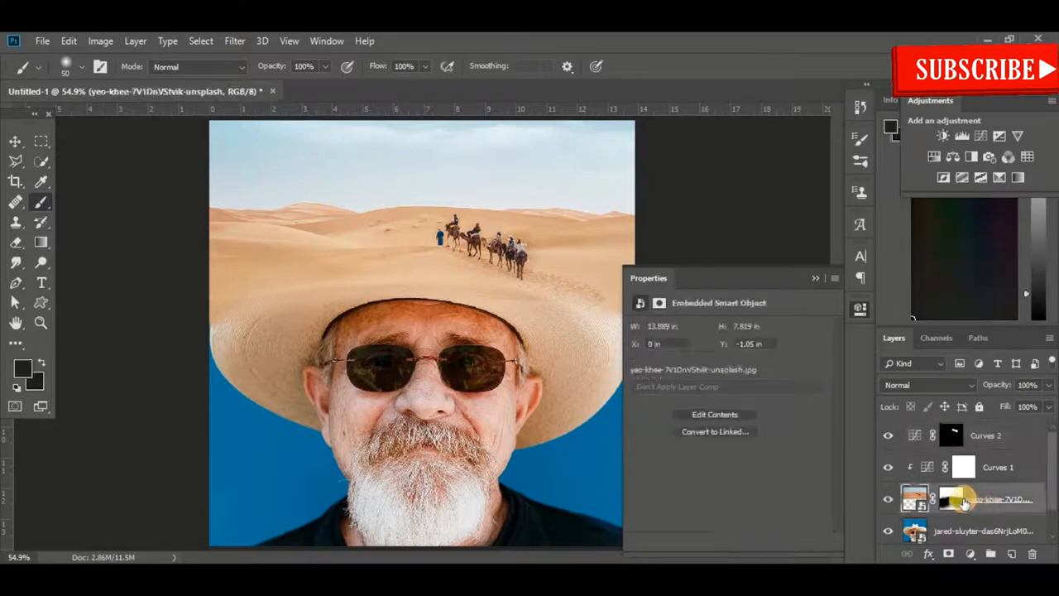
{"action": "left_click", "coordinate": [953, 498]}
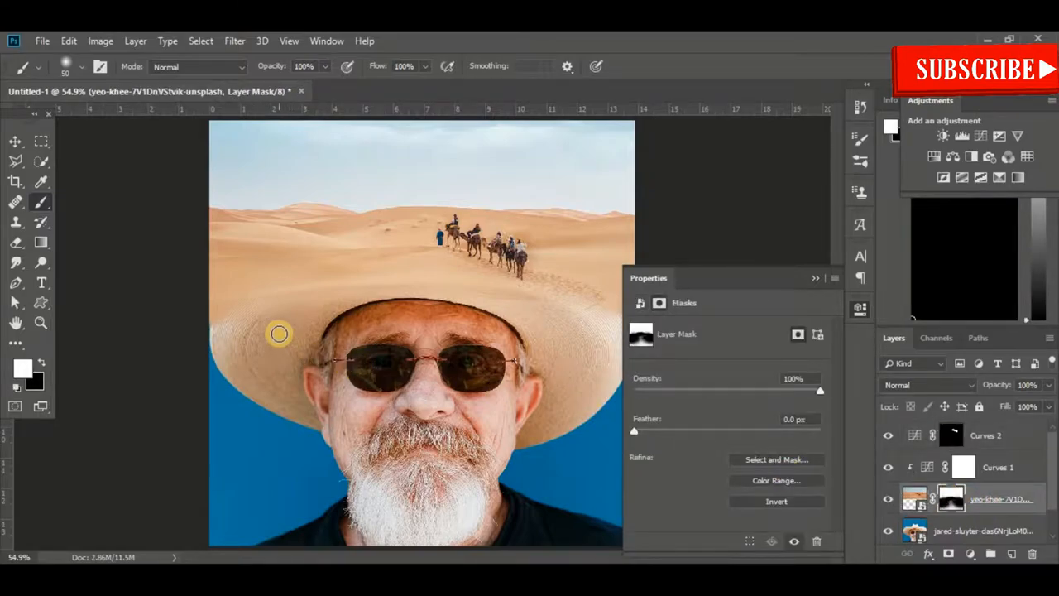
{"action": "key", "text": "]"}
{"action": "key", "text": "]"}
{"action": "key", "text": "]"}
{"action": "key", "text": "]"}
{"action": "key", "text": "]"}
{"action": "key", "text": "]"}
{"action": "key", "text": "]"}
{"action": "key", "text": "]"}
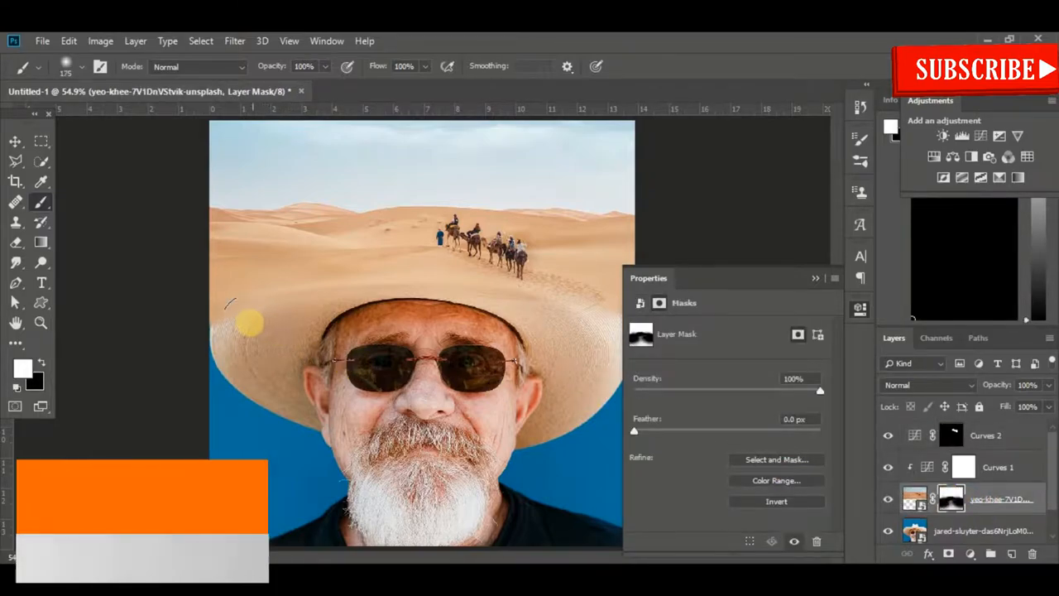
{"action": "key", "text": "x"}
{"action": "left_click", "coordinate": [246, 338]}
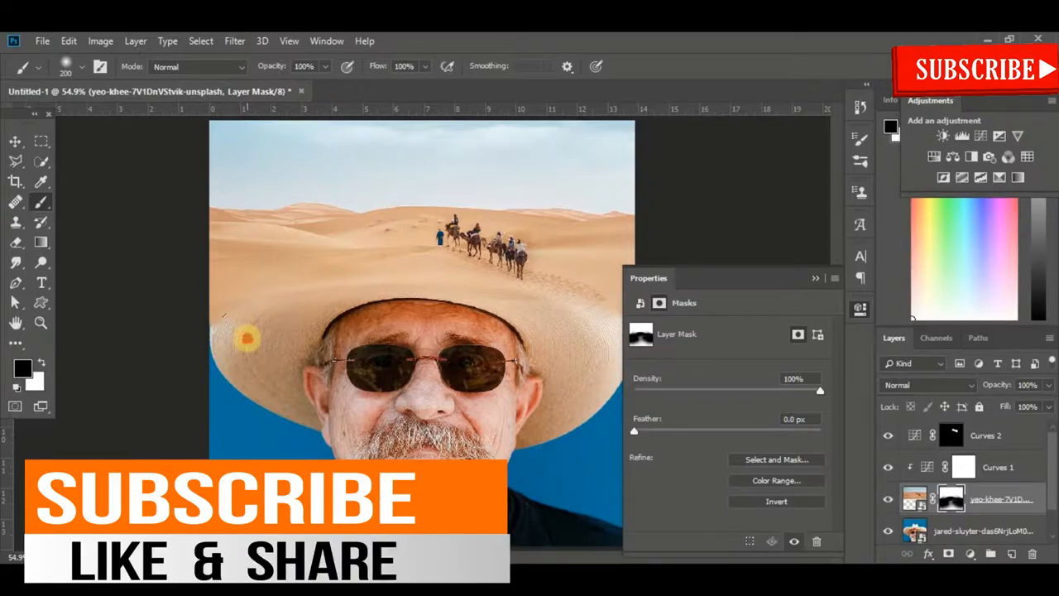
Undo the last mask stroke and paint white on the desert mask along the dunes at the canvas edge
{"action": "left_click", "coordinate": [817, 273]}
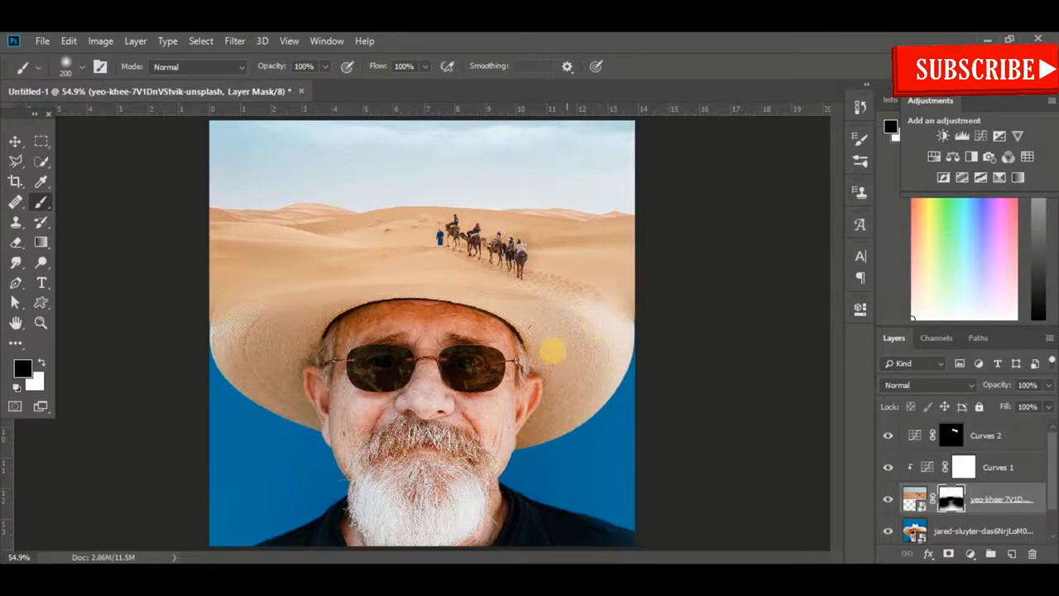
{"action": "key", "text": "ctrl+z"}
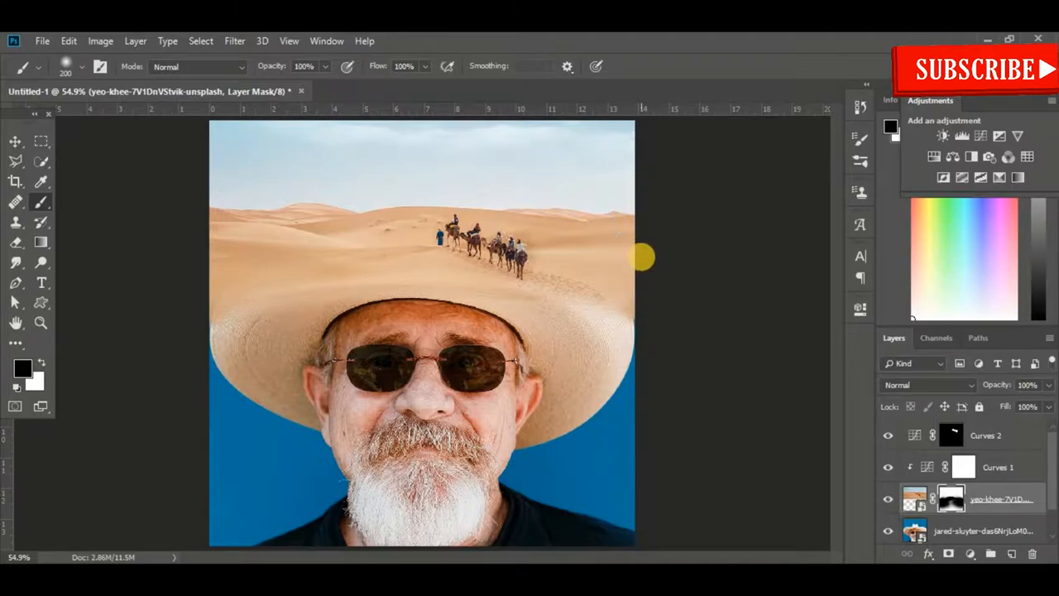
{"action": "key", "text": "x"}
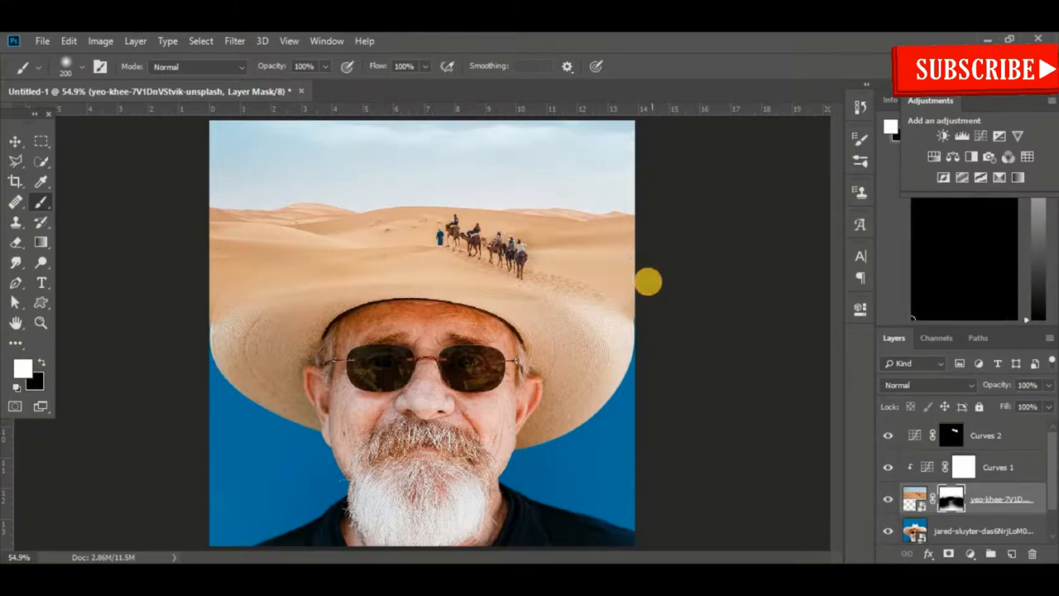
{"action": "left_click_drag", "start_coordinate": [639, 282], "coordinate": [642, 251]}
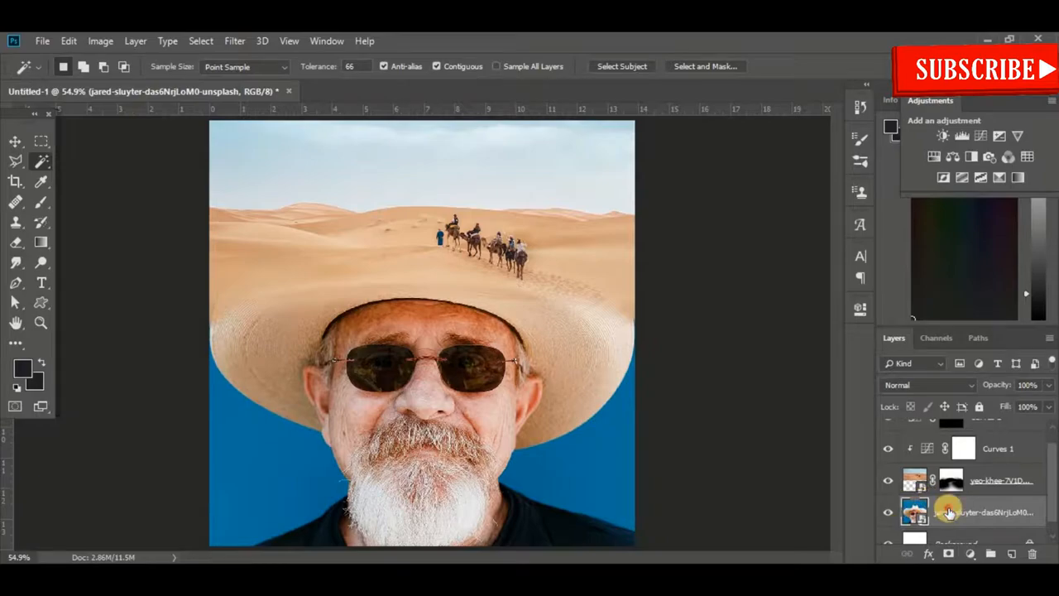
Select the blue background on both sides of the man with the Magic Wand on the portrait layer
{"action": "right_click", "coordinate": [45, 160]}
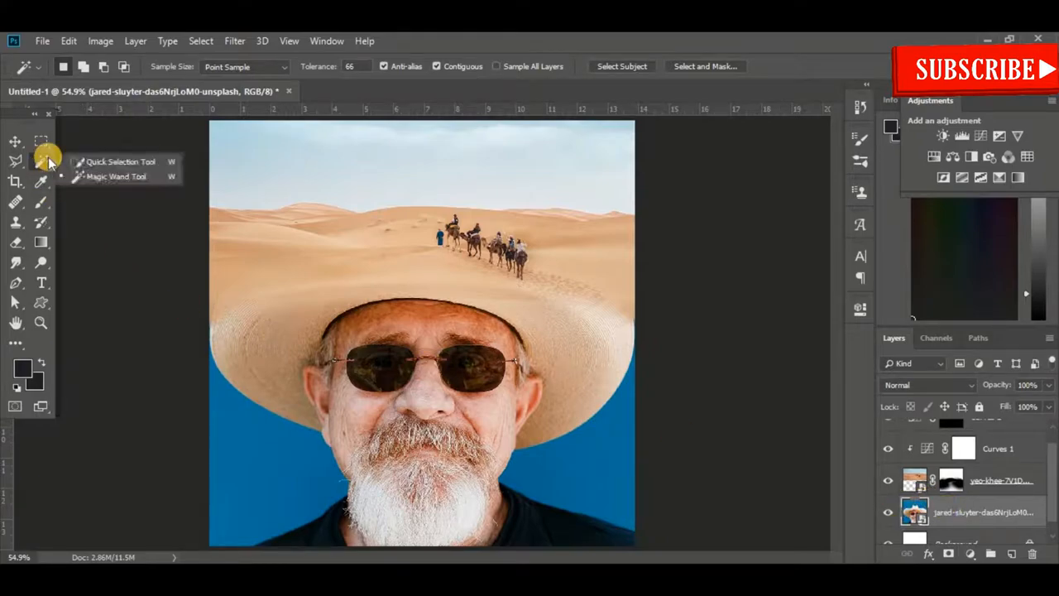
{"action": "left_click", "coordinate": [268, 453]}
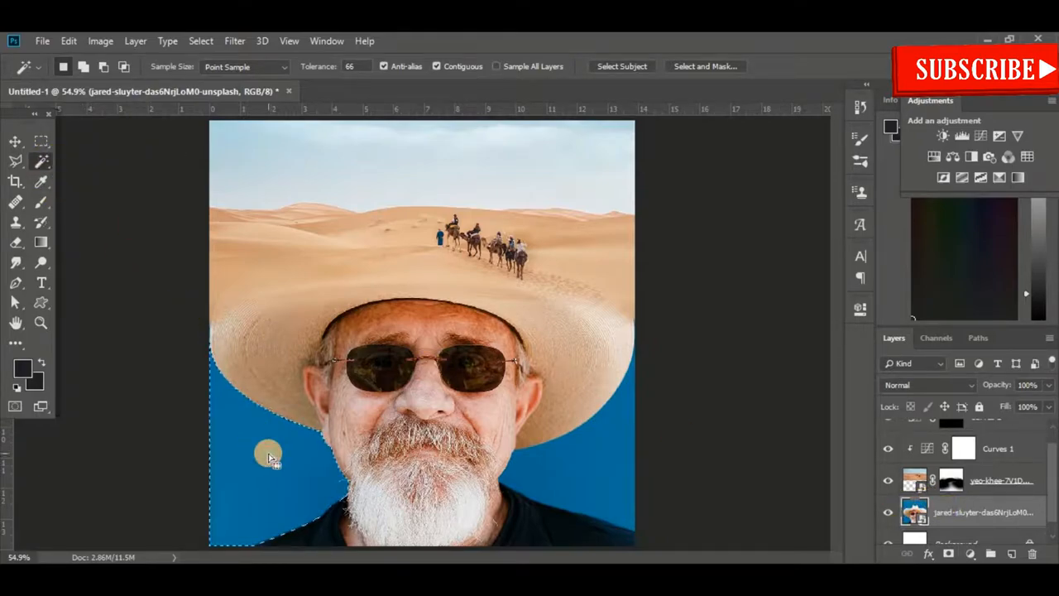
{"action": "left_click", "coordinate": [550, 470], "text": "shift"}
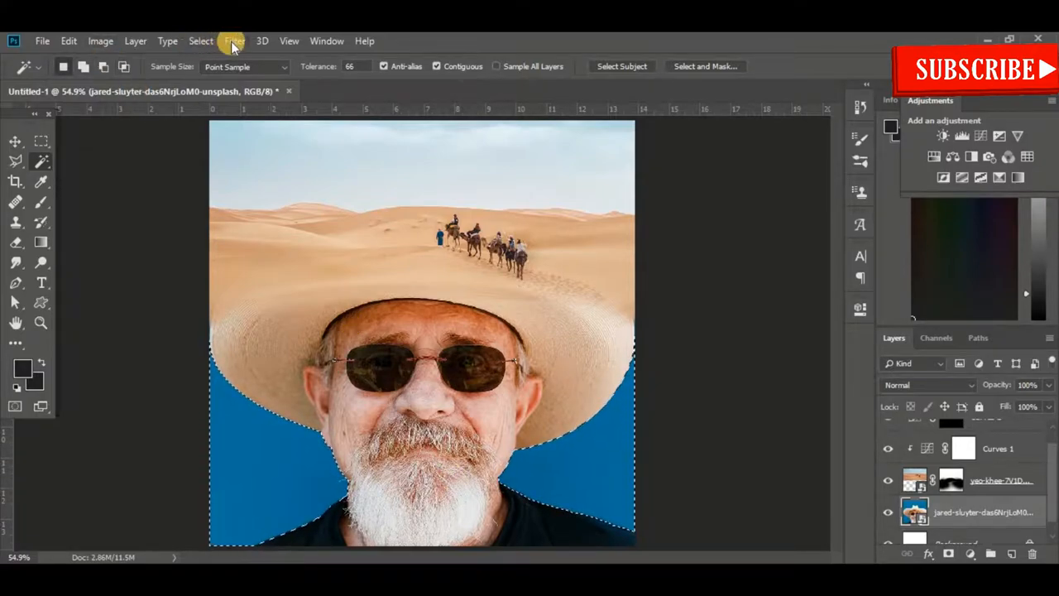
Smooth the selection with a 2-pixel sample radius and add a layer mask hiding the blue background of the portrait
{"action": "left_click", "coordinate": [203, 42]}
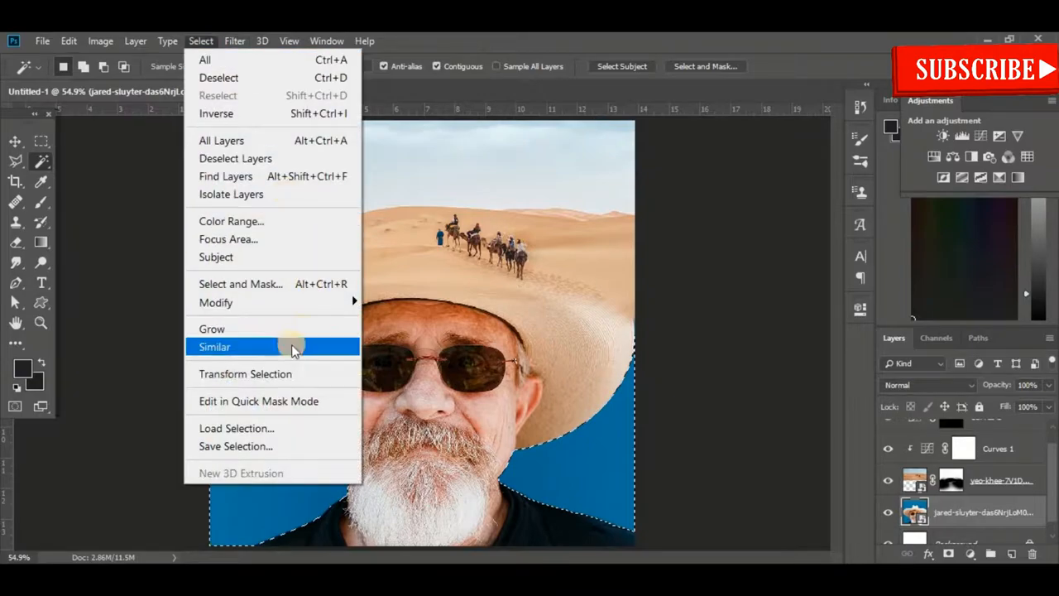
{"action": "mouse_move", "coordinate": [343, 302]}
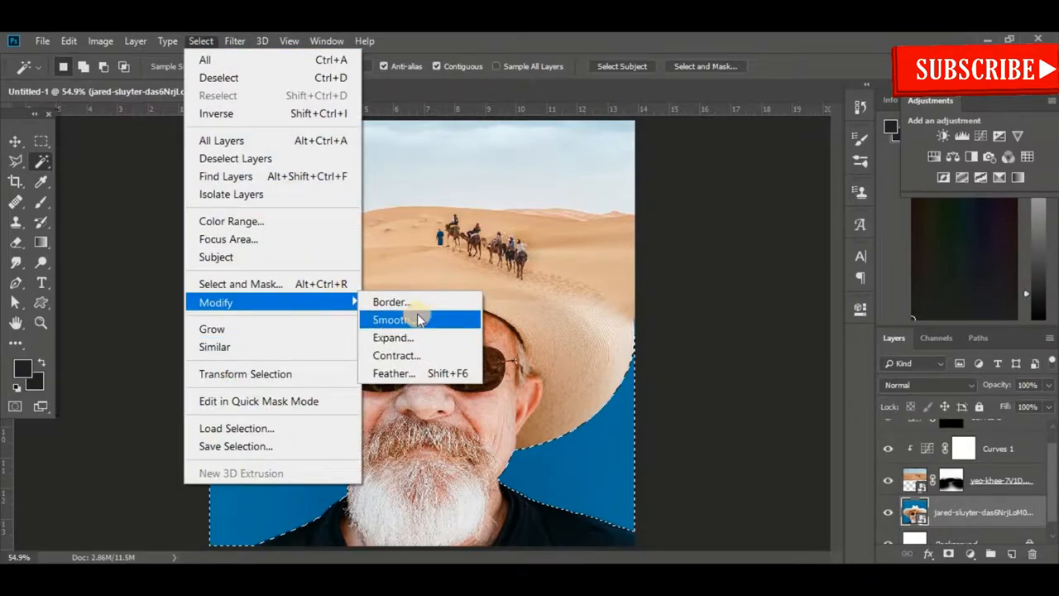
{"action": "left_click", "coordinate": [414, 318]}
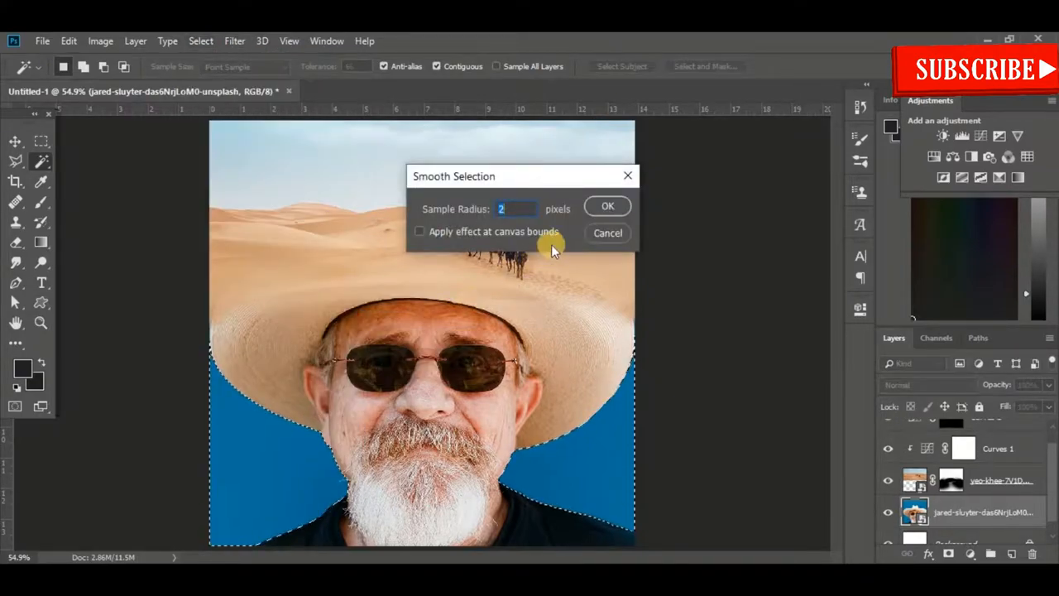
{"action": "left_click", "coordinate": [608, 211]}
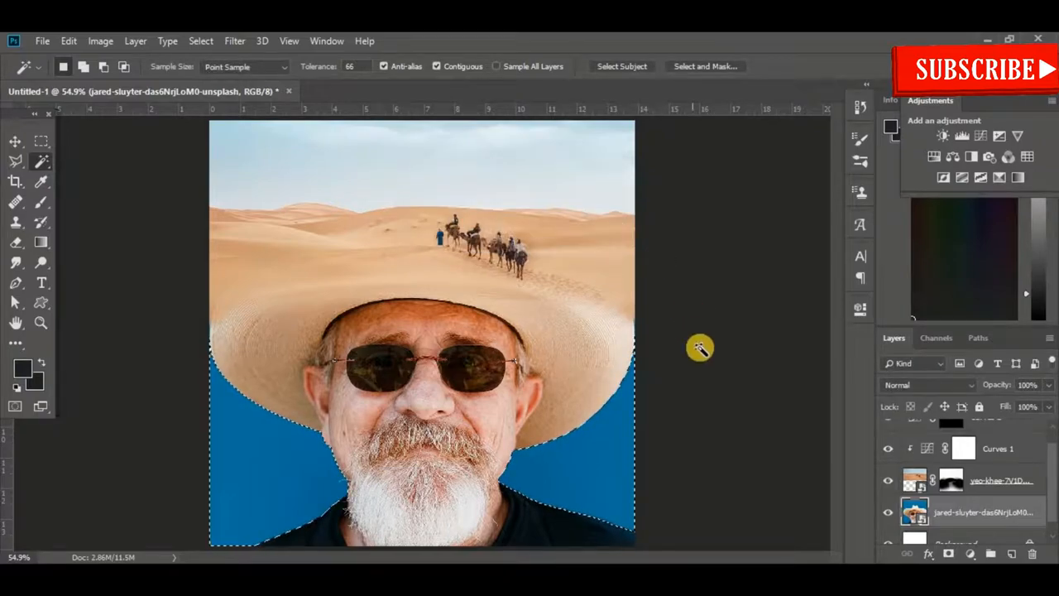
{"action": "left_click", "coordinate": [948, 553]}
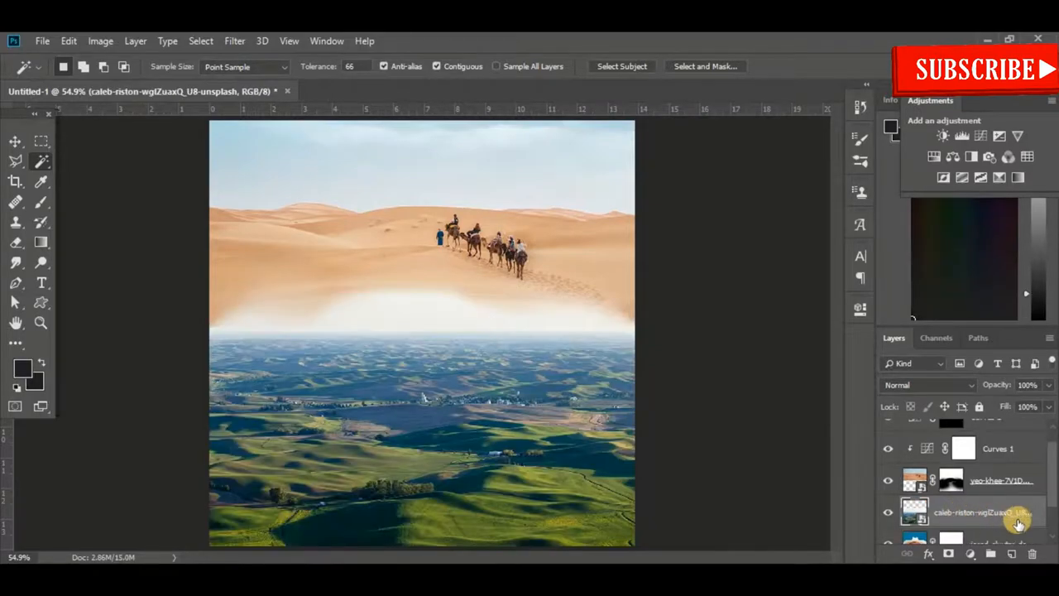
Move the green landscape layer below the portrait layer, just above the Background layer
{"action": "scroll", "coordinate": [993, 497], "scroll_direction": "down", "scroll_amount": 2}
{"action": "left_click_drag", "start_coordinate": [995, 478], "coordinate": [985, 504]}
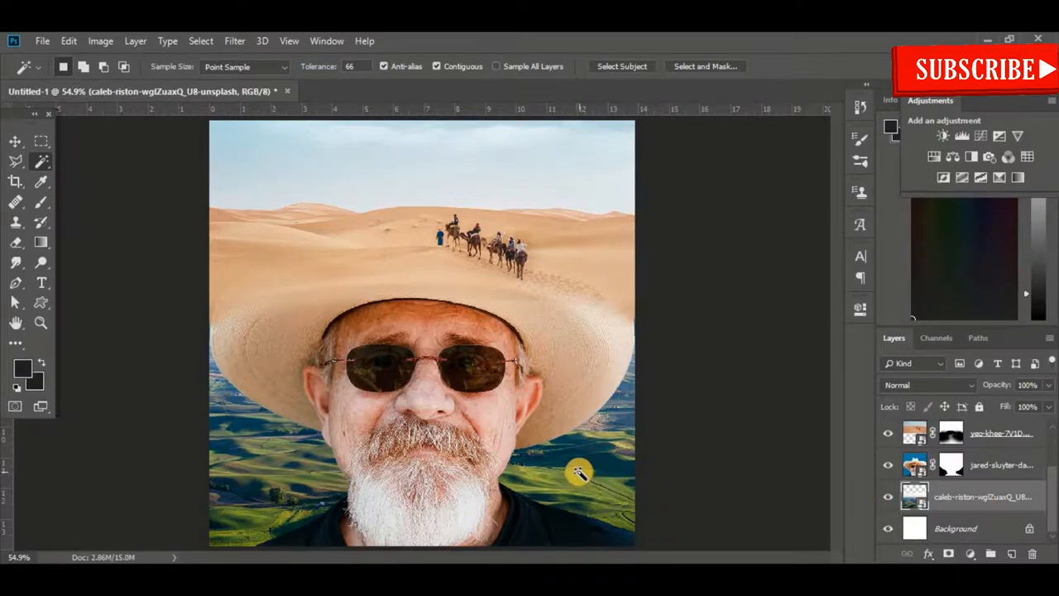
Scale the landscape layer to about 21% and move it down to about Y 778.5 px behind the man
{"action": "key", "text": "v"}
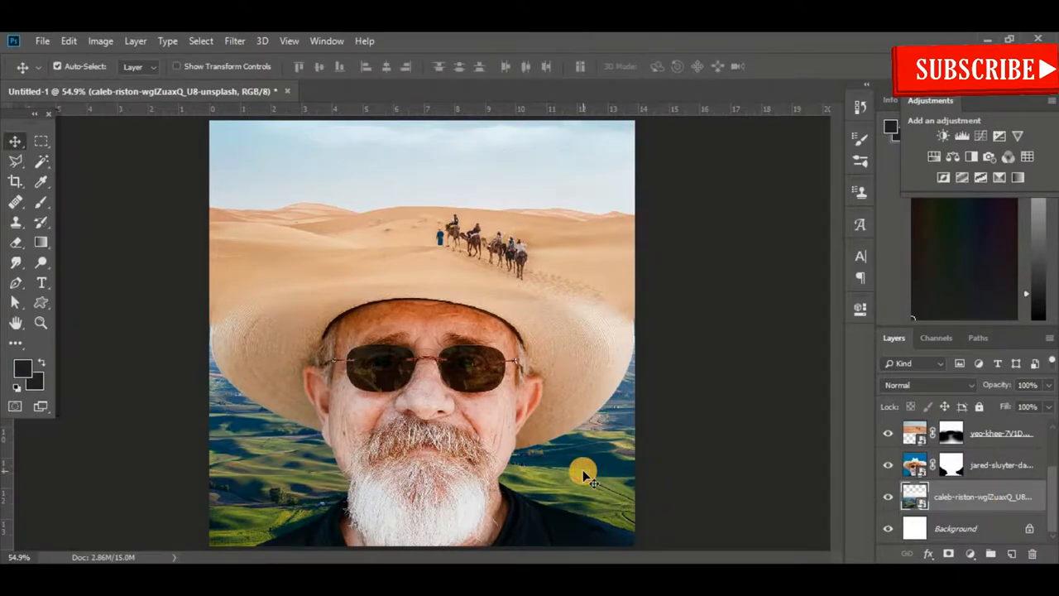
{"action": "key", "text": "ctrl+t"}
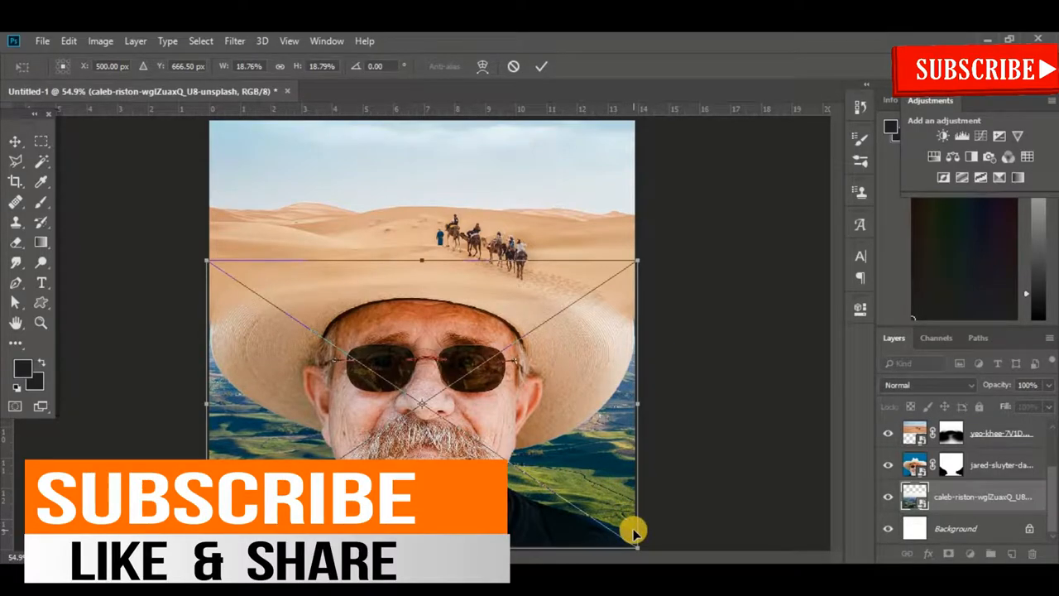
{"action": "scroll", "coordinate": [638, 549], "scroll_direction": "down", "scroll_amount": 2}
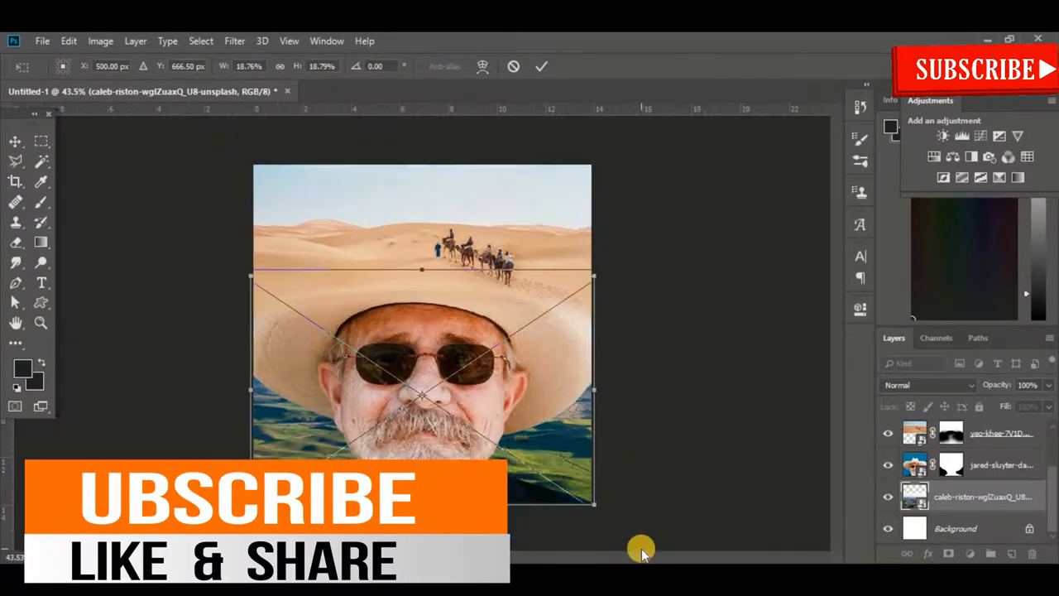
{"action": "left_click_drag", "start_coordinate": [590, 500], "coordinate": [611, 516]}
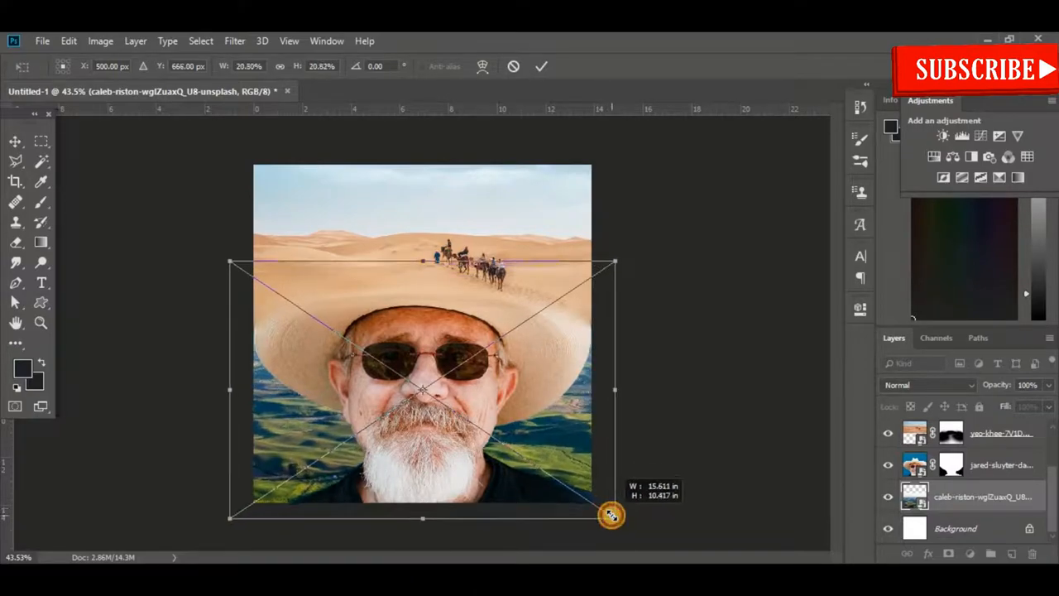
{"action": "left_click_drag", "start_coordinate": [572, 465], "coordinate": [575, 495]}
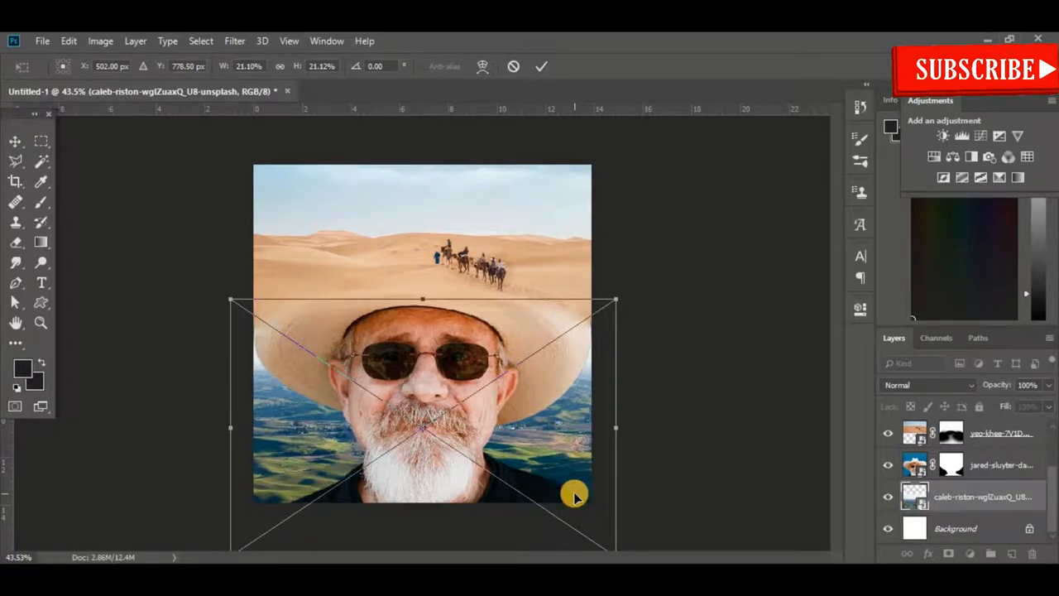
{"action": "key", "text": "Return"}
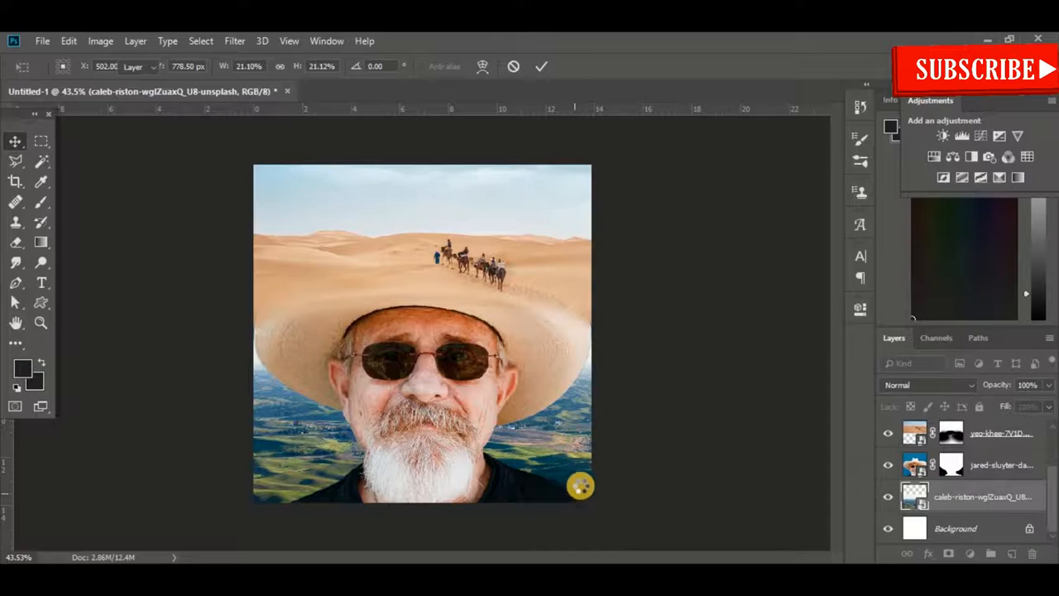
{"action": "key", "text": "Return"}
{"action": "key", "text": "ctrl+0"}
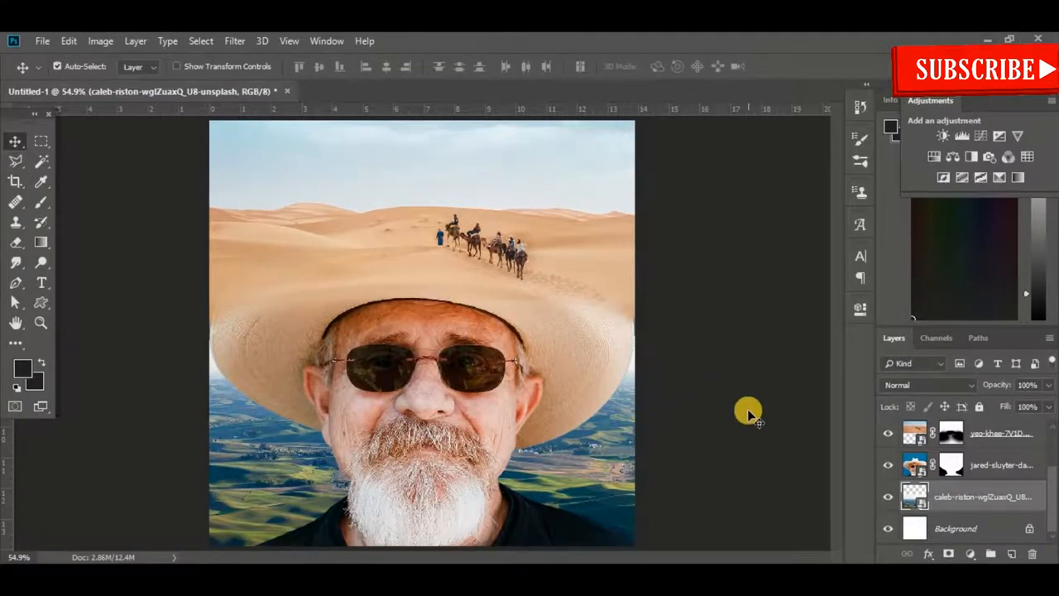